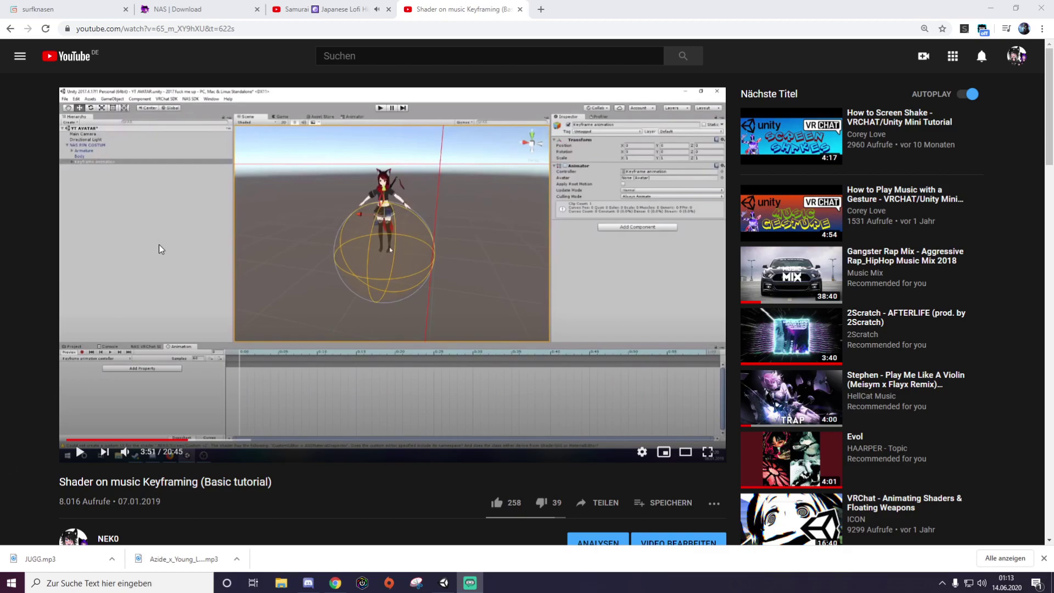
Switch to the NAS Download tab showing the Music Sync Script asset page.
click(187, 6)
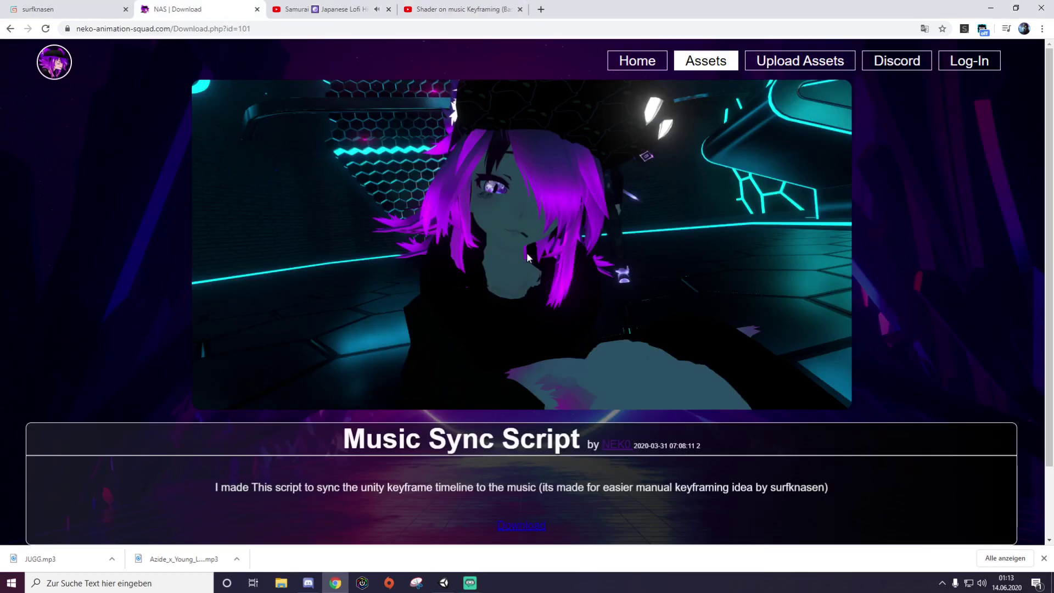
Review the Music Sync Script page and the Better Keyframing Gumroad page, then switch to Unity.
scroll(720, 381, down, 2)
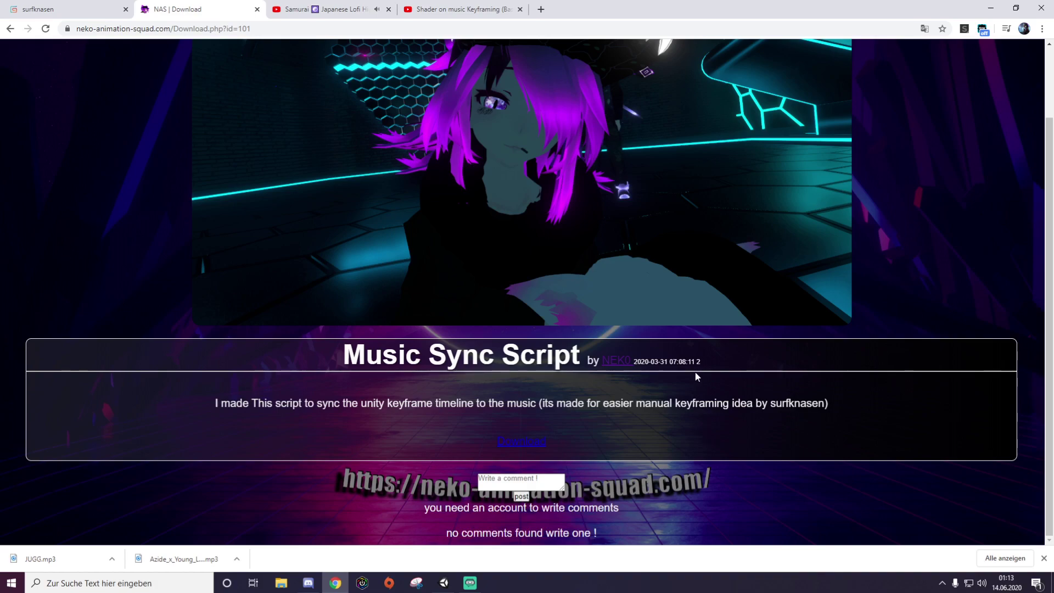
click(66, 9)
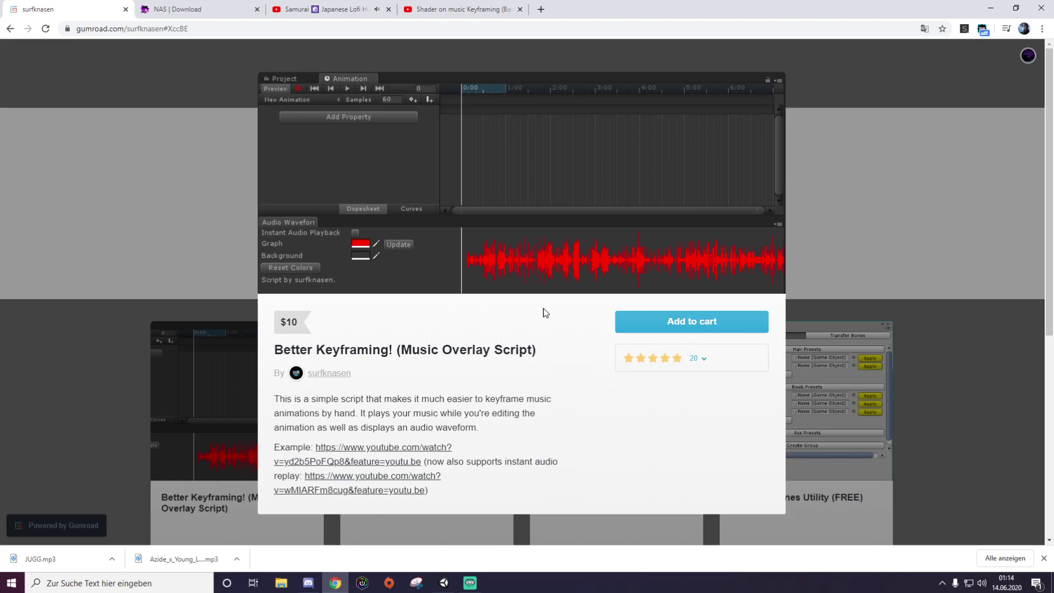
click(204, 9)
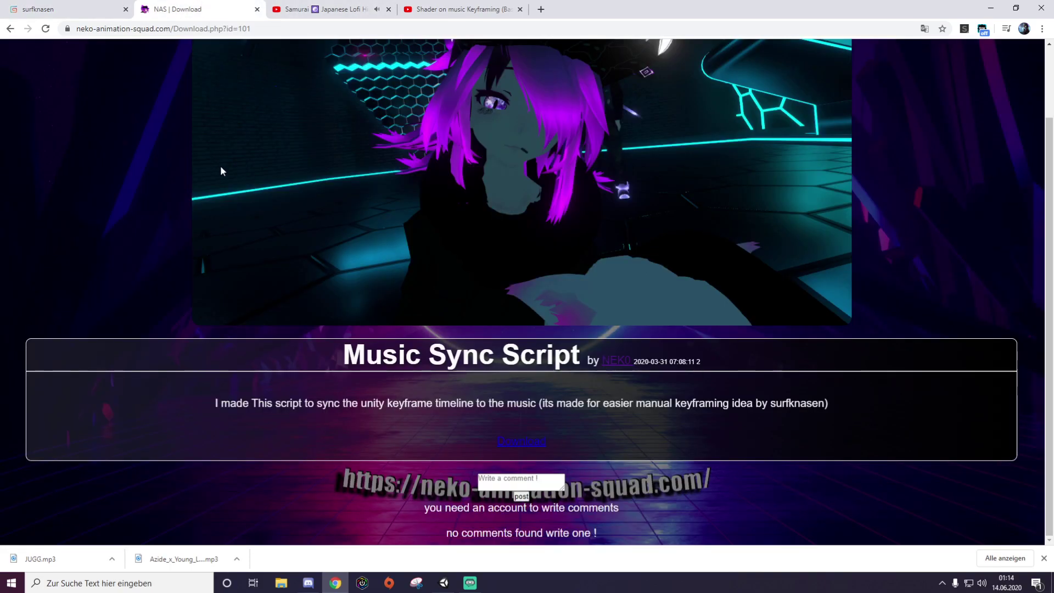
click(992, 8)
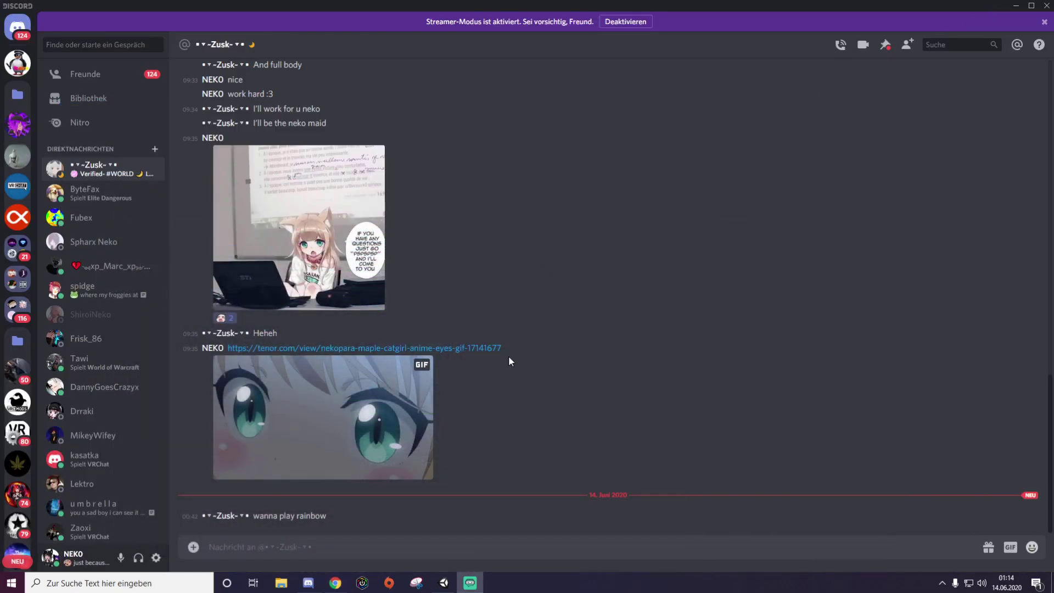
click(443, 583)
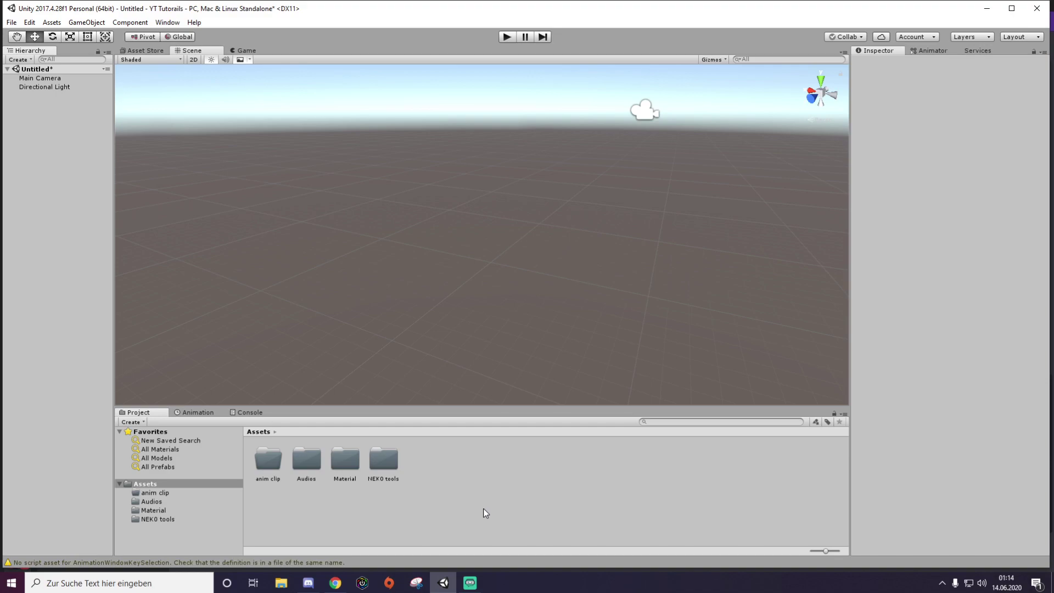
double_click(270, 469)
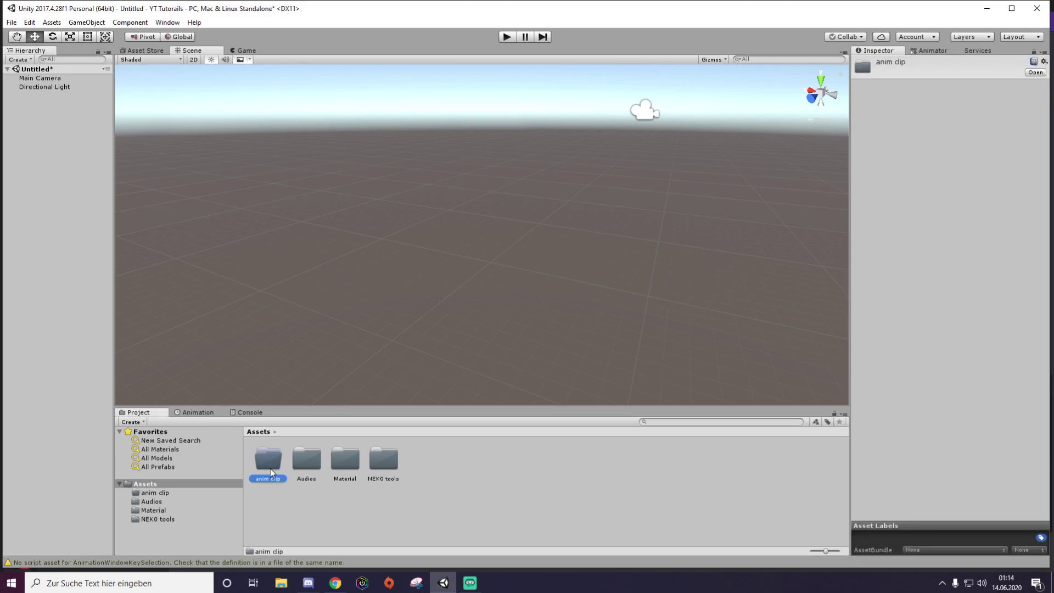
click(260, 432)
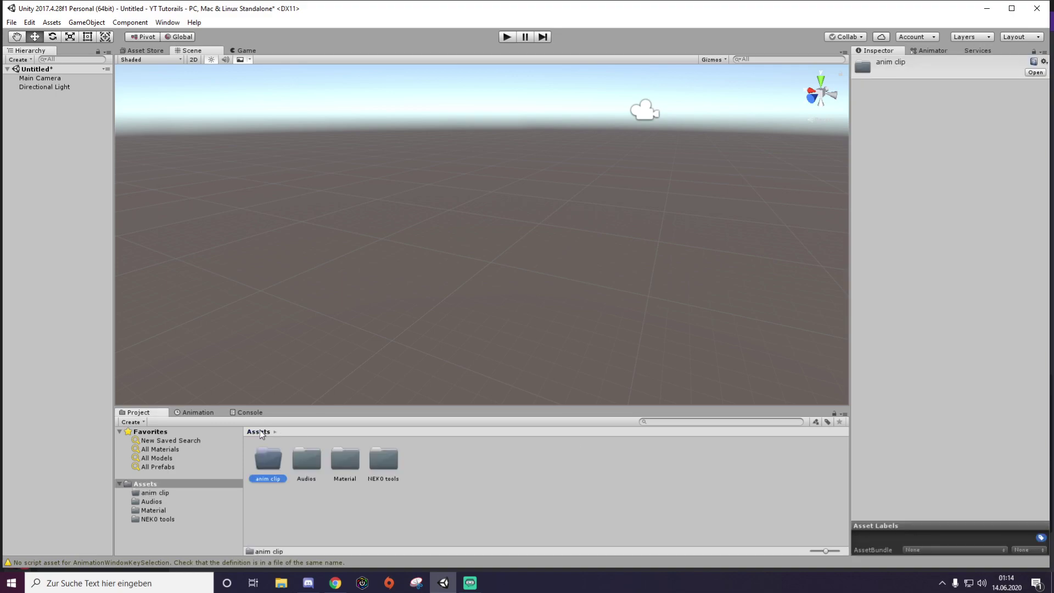
double_click(313, 473)
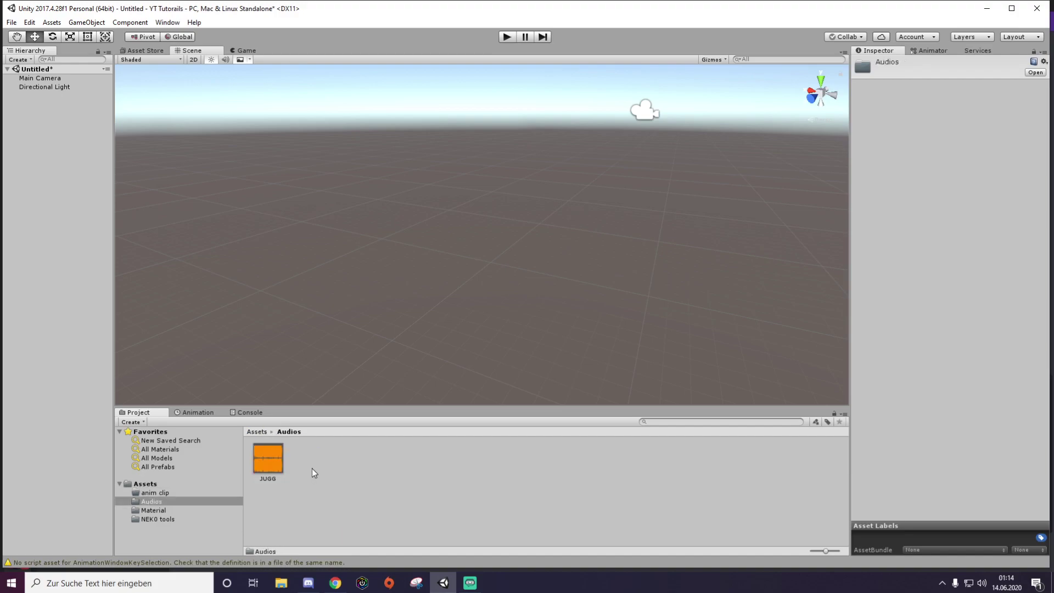
click(278, 458)
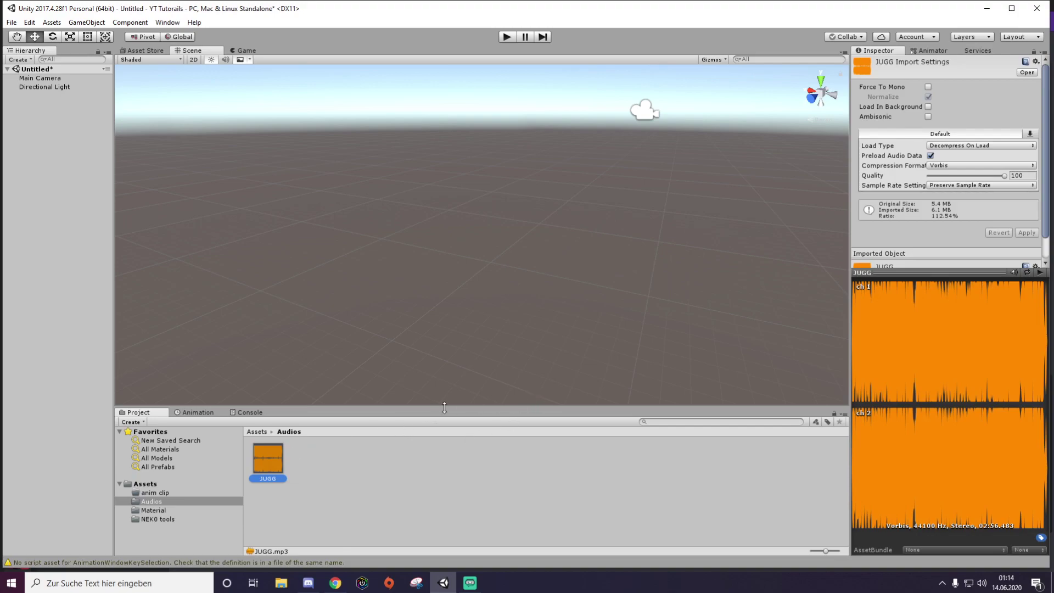
click(262, 434)
double_click(347, 460)
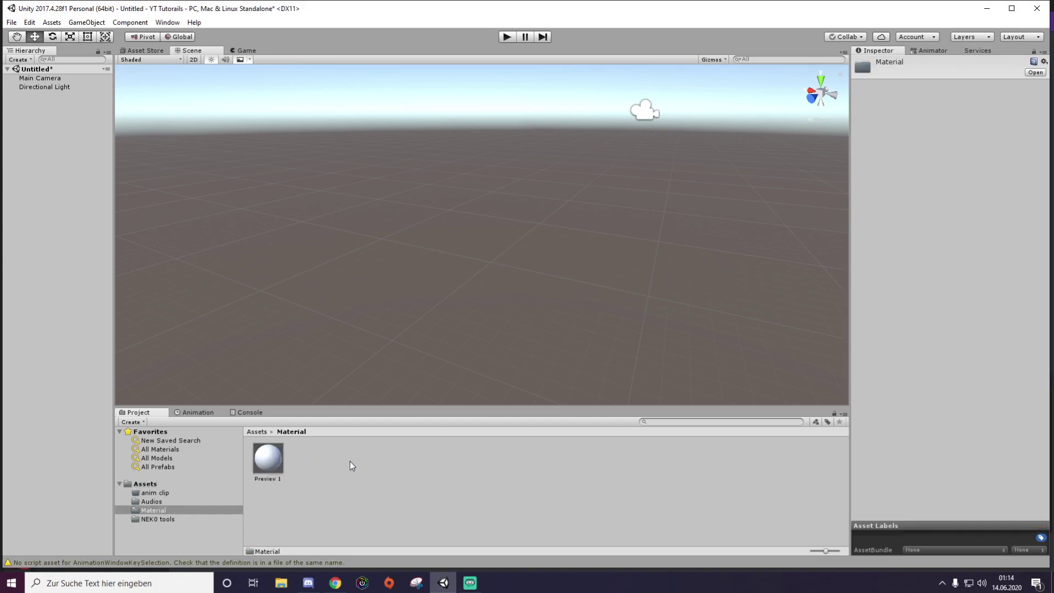
click(280, 462)
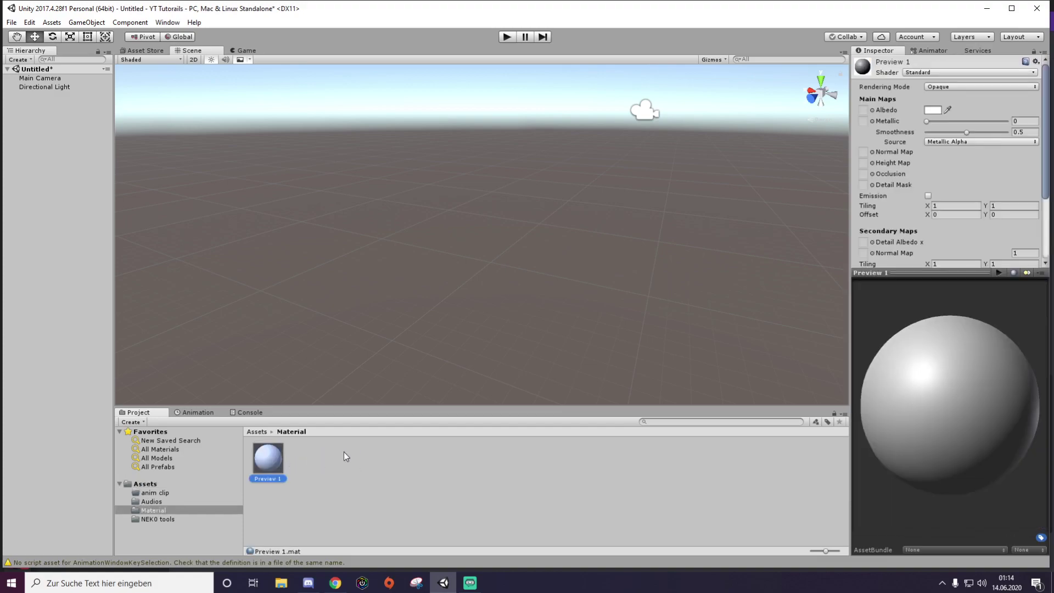
click(255, 434)
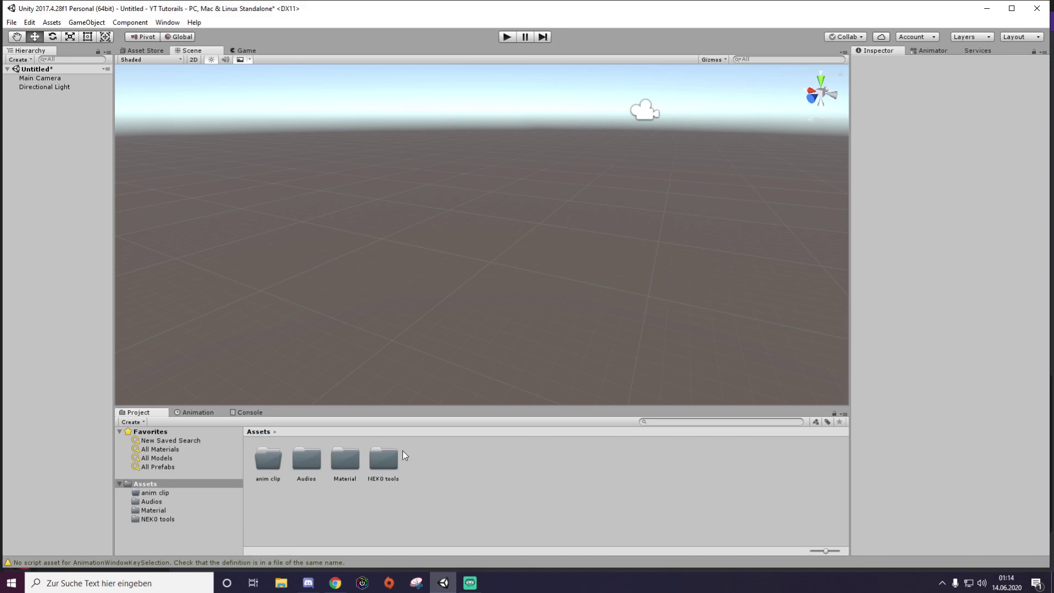
double_click(391, 461)
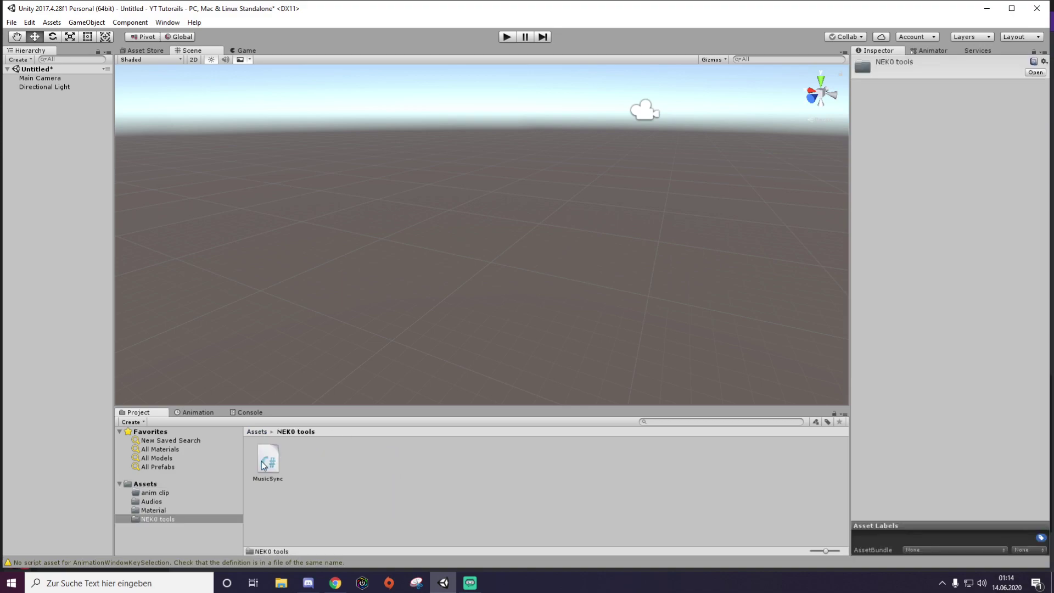
click(256, 432)
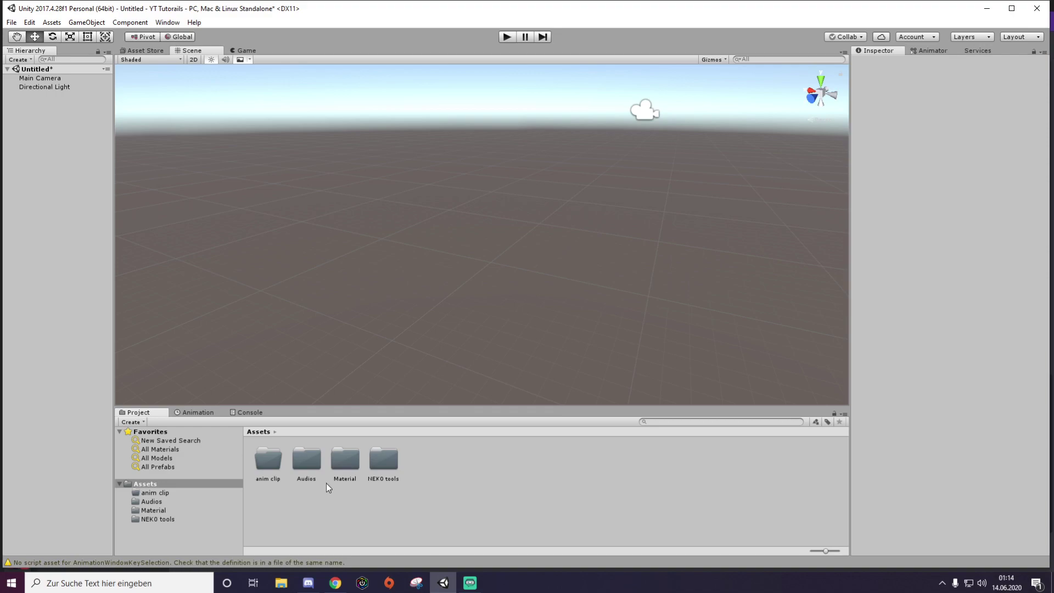
double_click(307, 461)
Drag the JUGG audio clip from Audios into the Hierarchy as a scene object.
drag(266, 456, 64, 220)
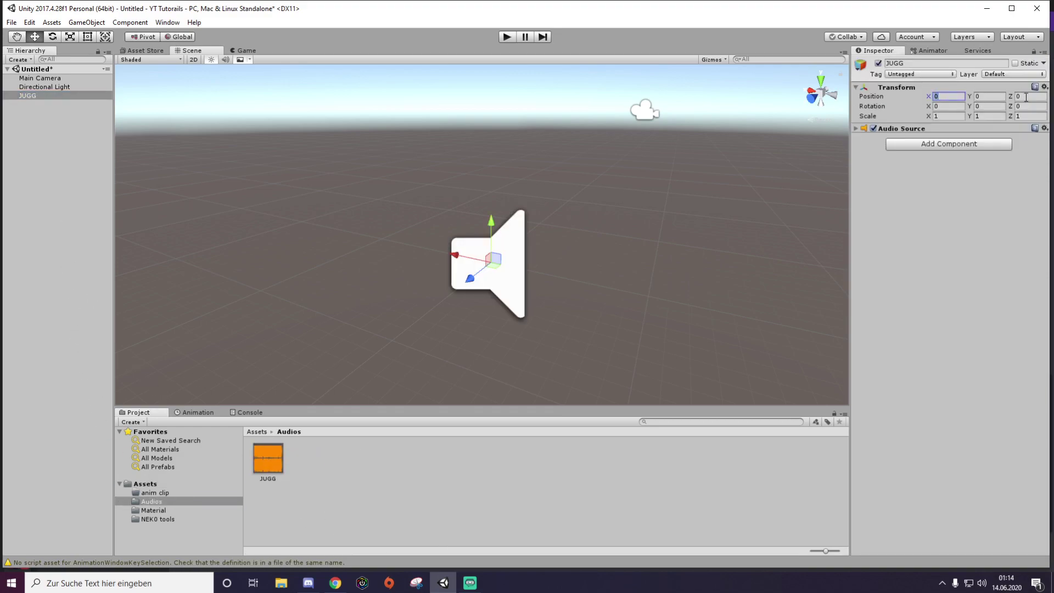
click(903, 128)
click(929, 131)
click(261, 433)
Search Add Component for 'musc' on JUGG, then dismiss the search.
click(918, 142)
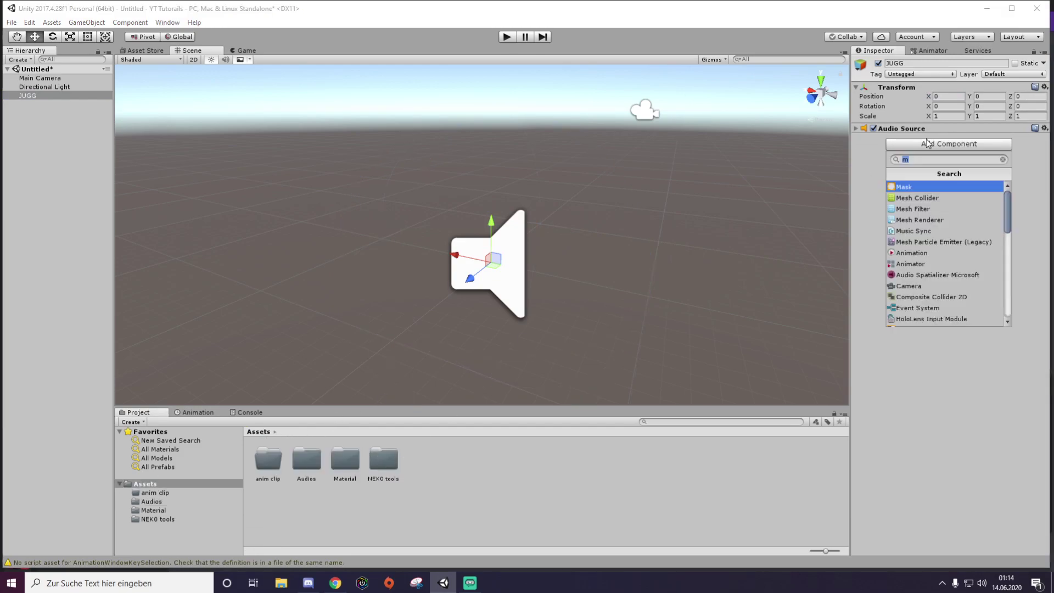
key(BackSpace)
text(musc)
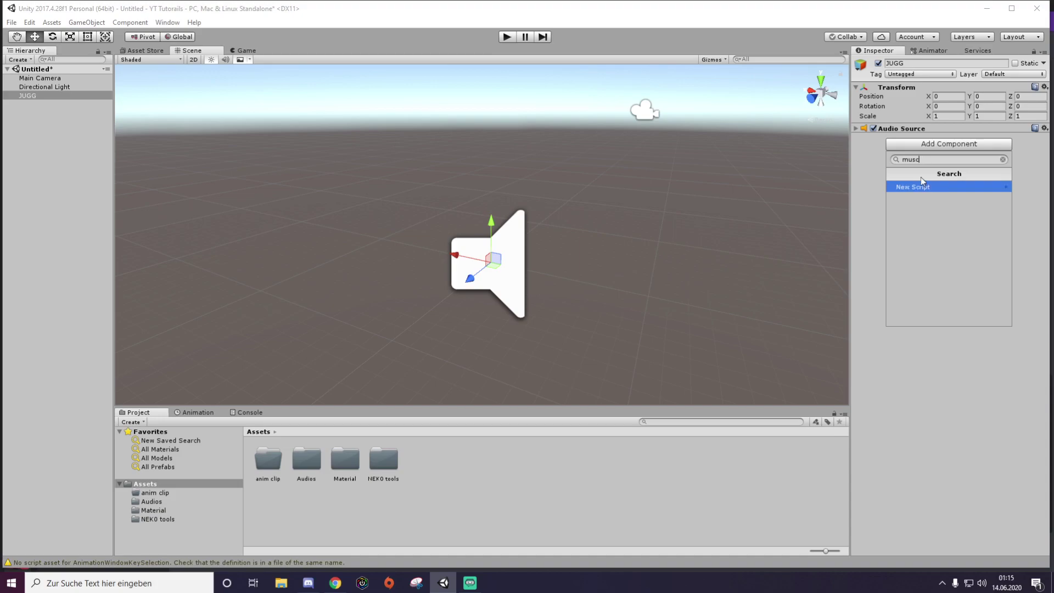
key(BackSpace)
click(974, 380)
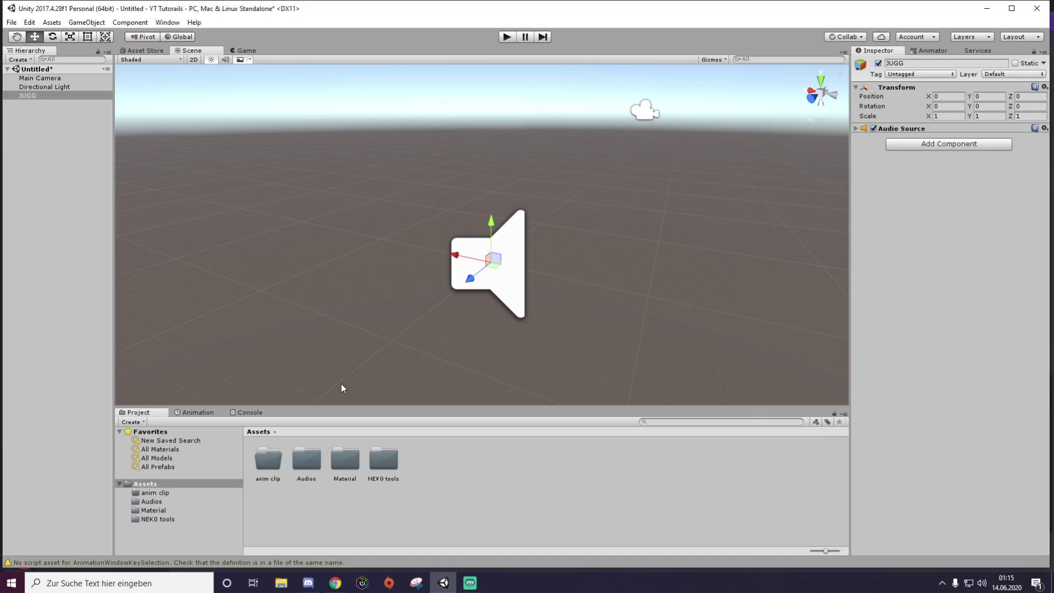
Drag the MusicSync script from NEKO tools onto JUGG, adding an Animator component.
double_click(383, 461)
click(58, 95)
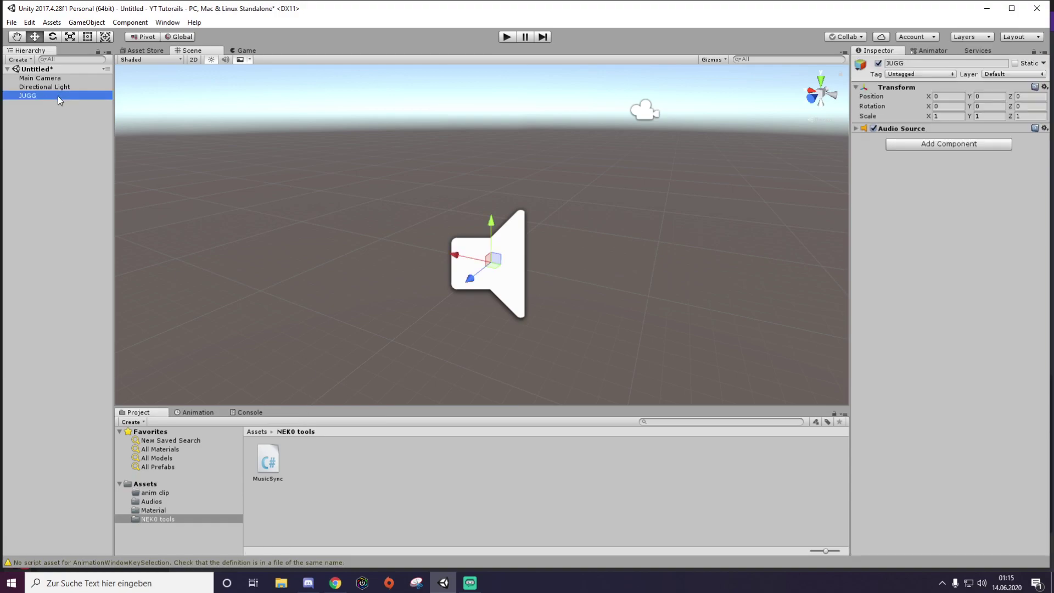
drag(268, 460, 898, 147)
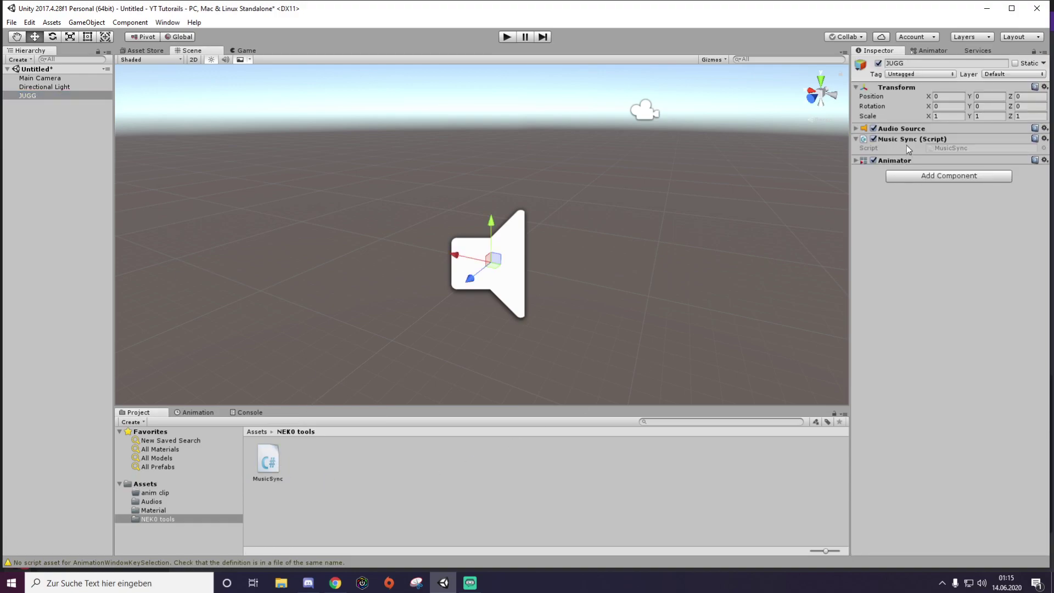
click(889, 160)
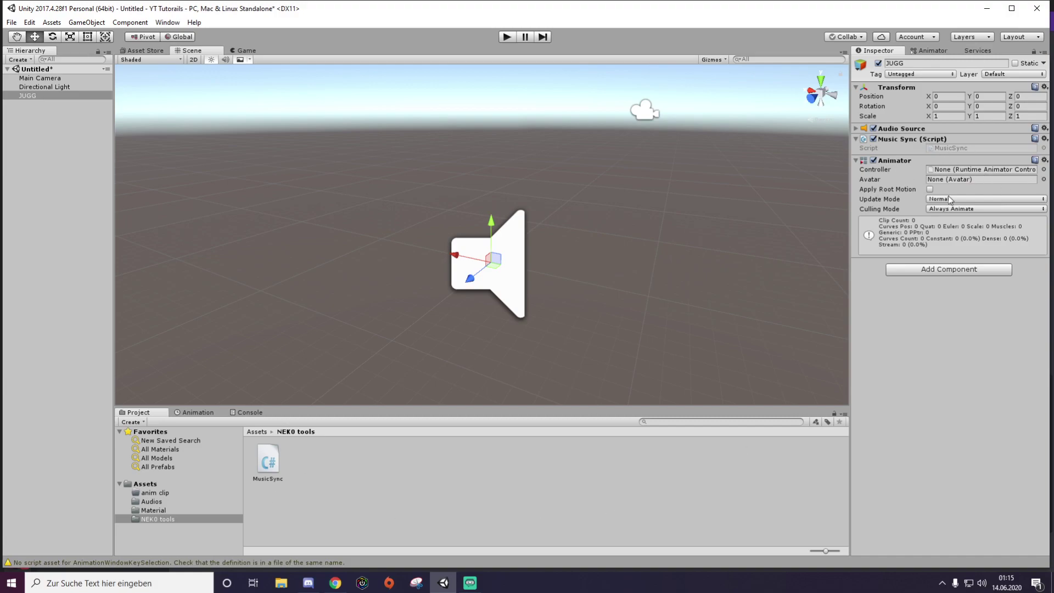
click(320, 478)
click(258, 432)
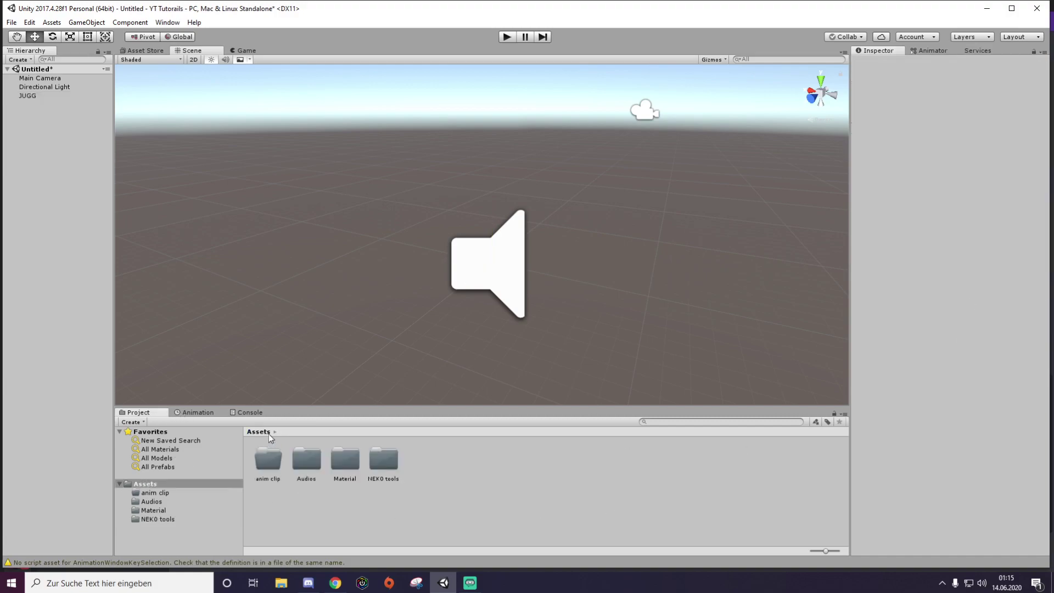
Open Window > Animation, dock it in the bottom panel beside Project, and select JUGG.
click(188, 417)
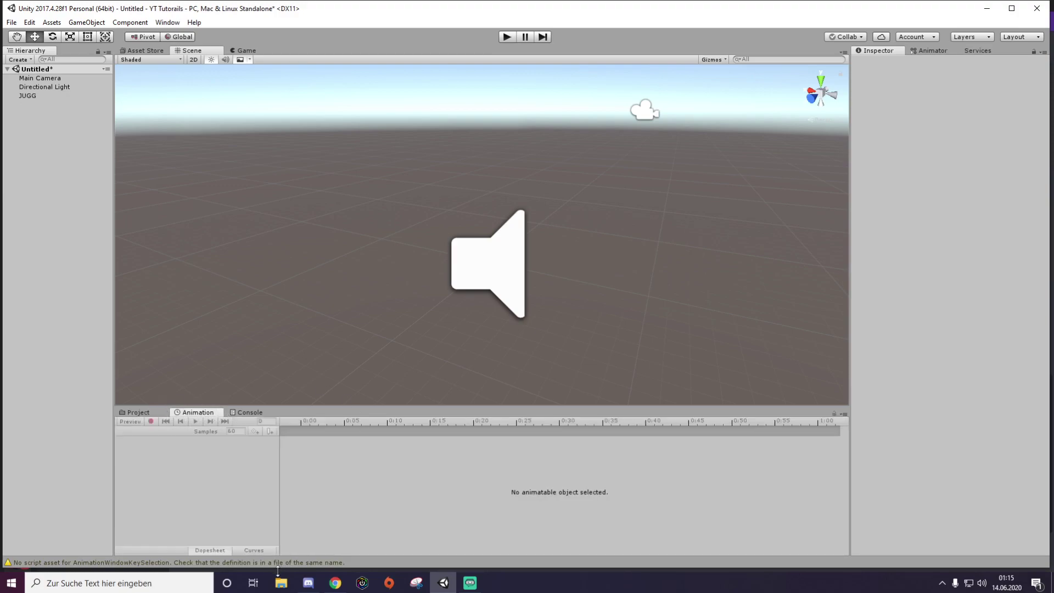
click(166, 24)
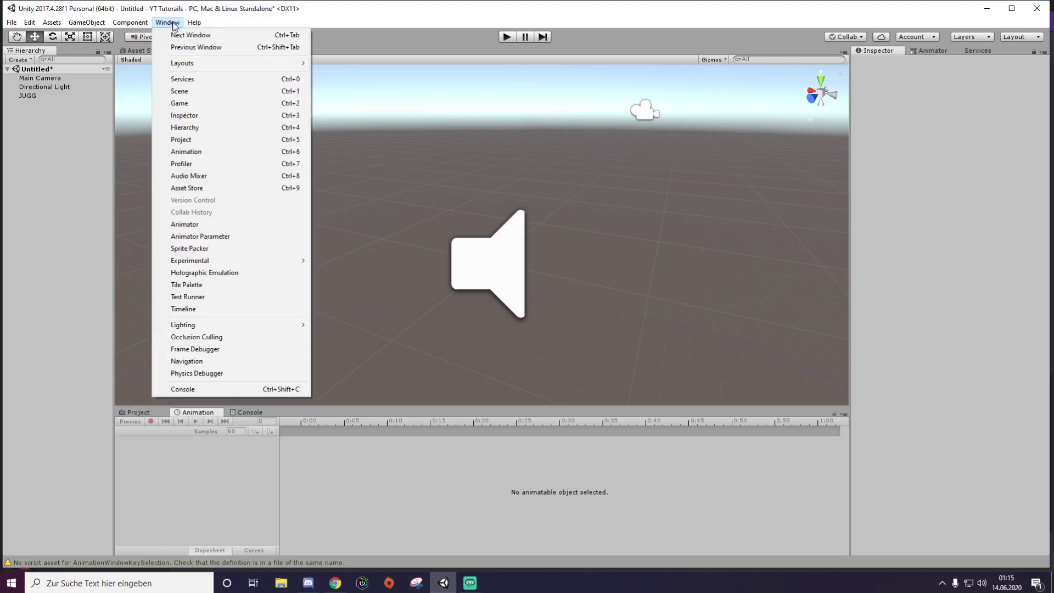
click(299, 152)
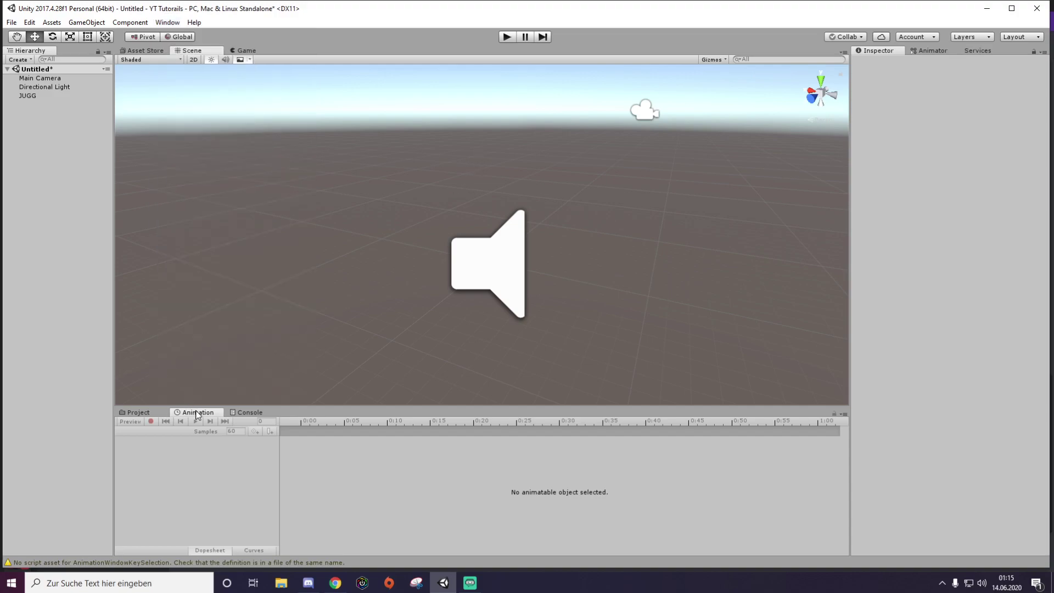
drag(198, 415, 408, 226)
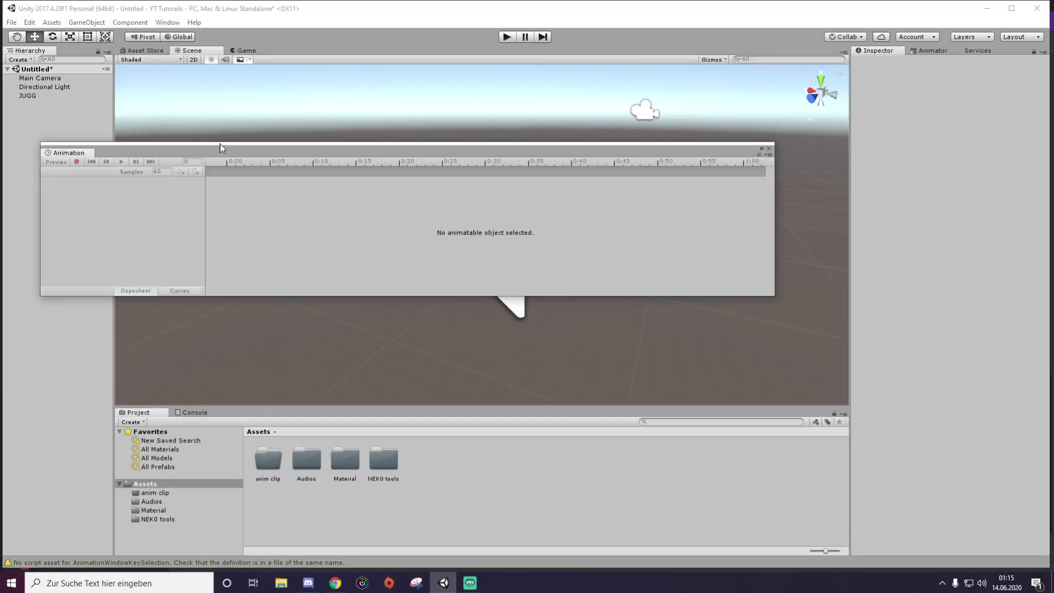
drag(66, 153, 181, 413)
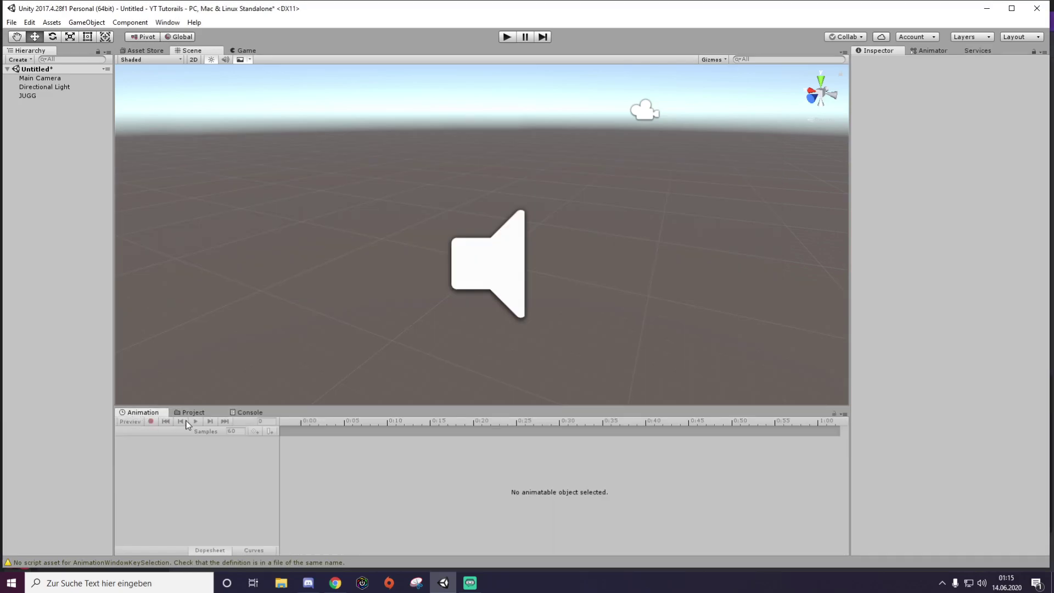
click(195, 413)
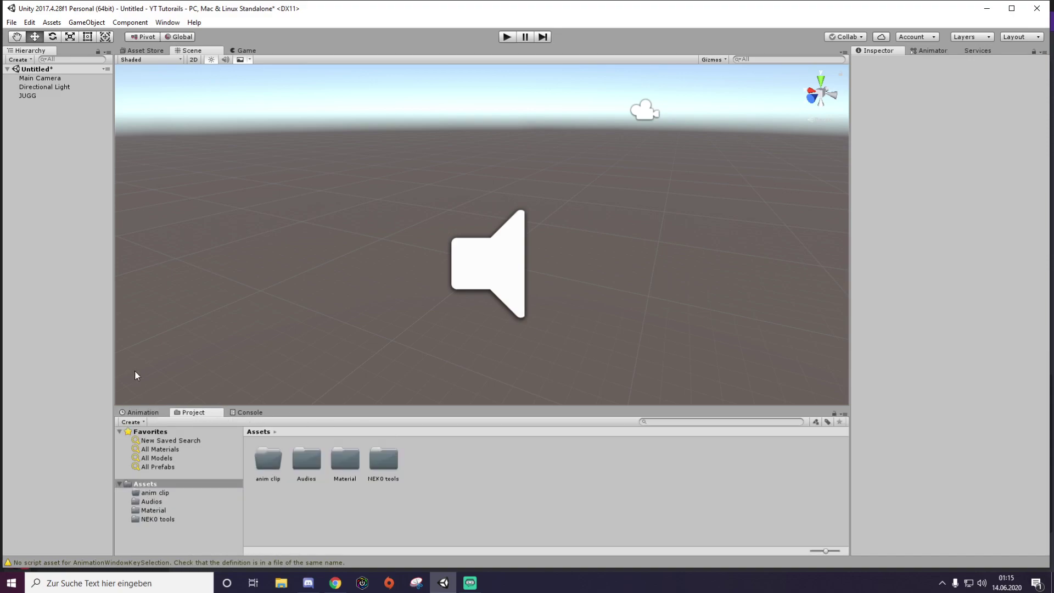
click(48, 97)
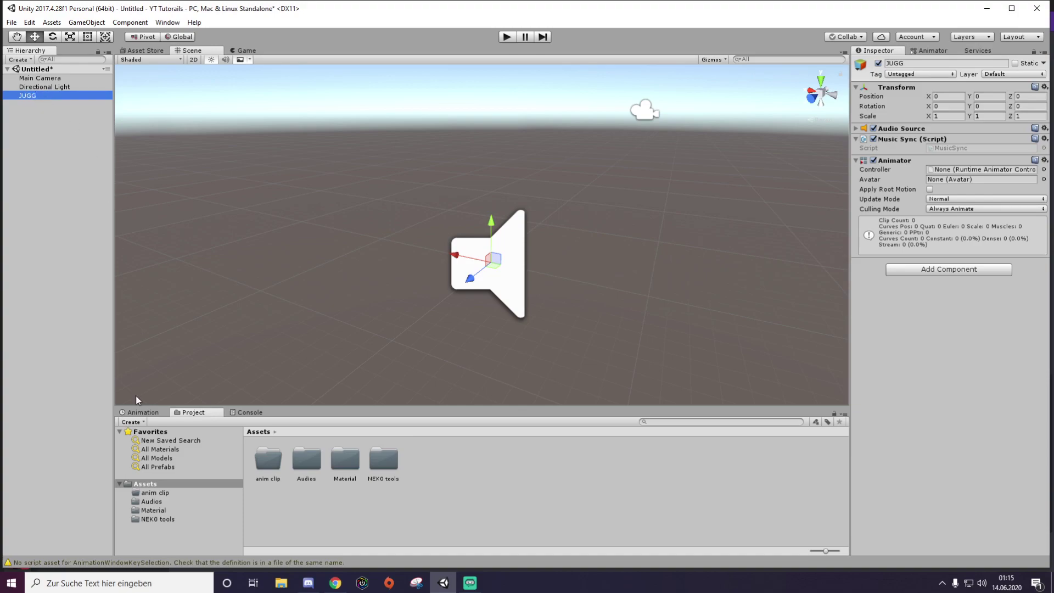
Create a 3D Object > Cube as a child of JUGG from its right-click menu.
click(137, 413)
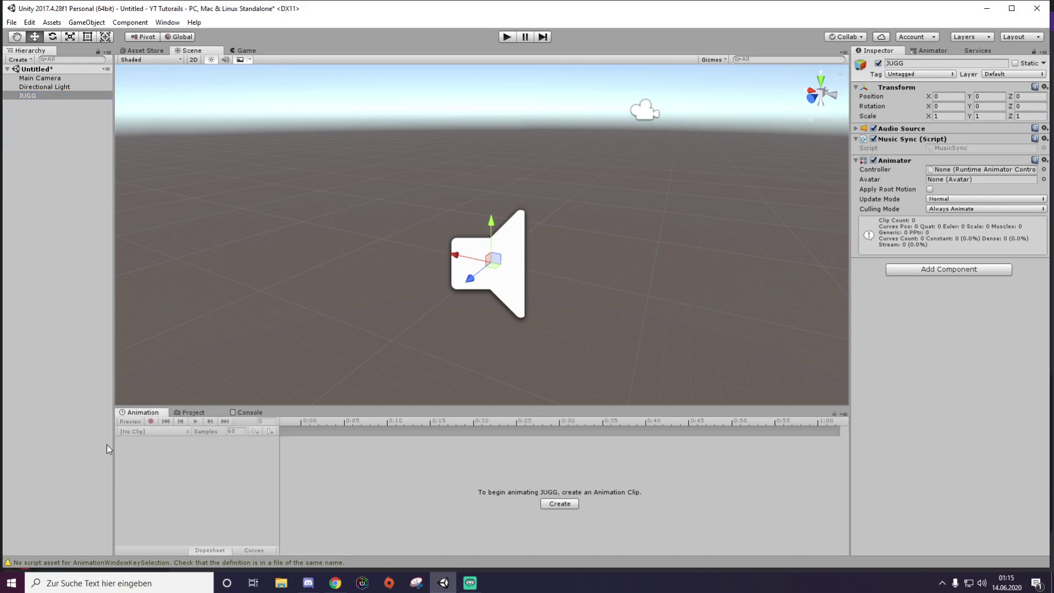
right_click(32, 96)
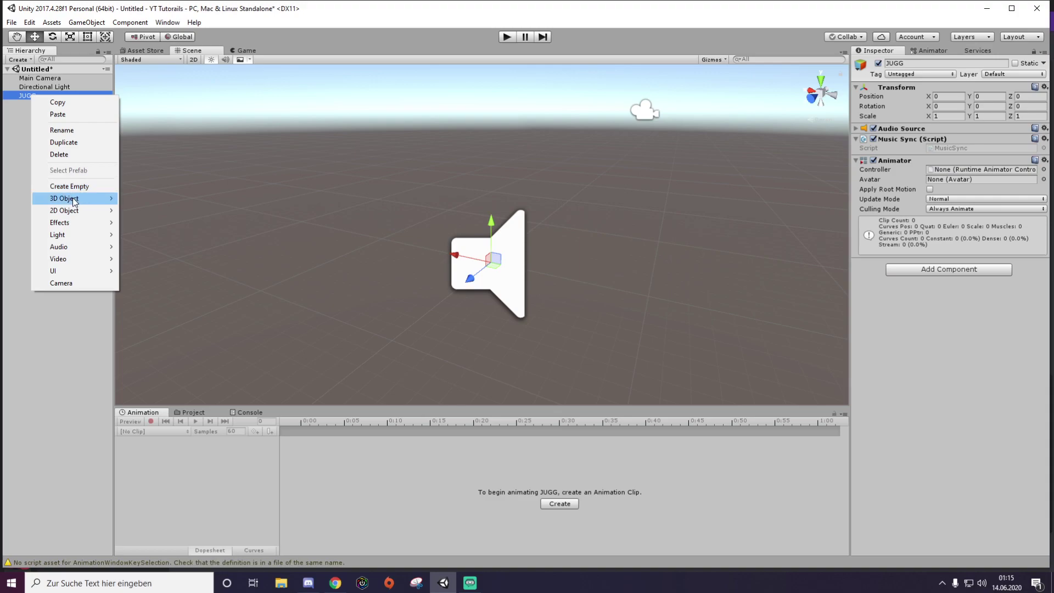
mouse_move(69, 198)
click(143, 199)
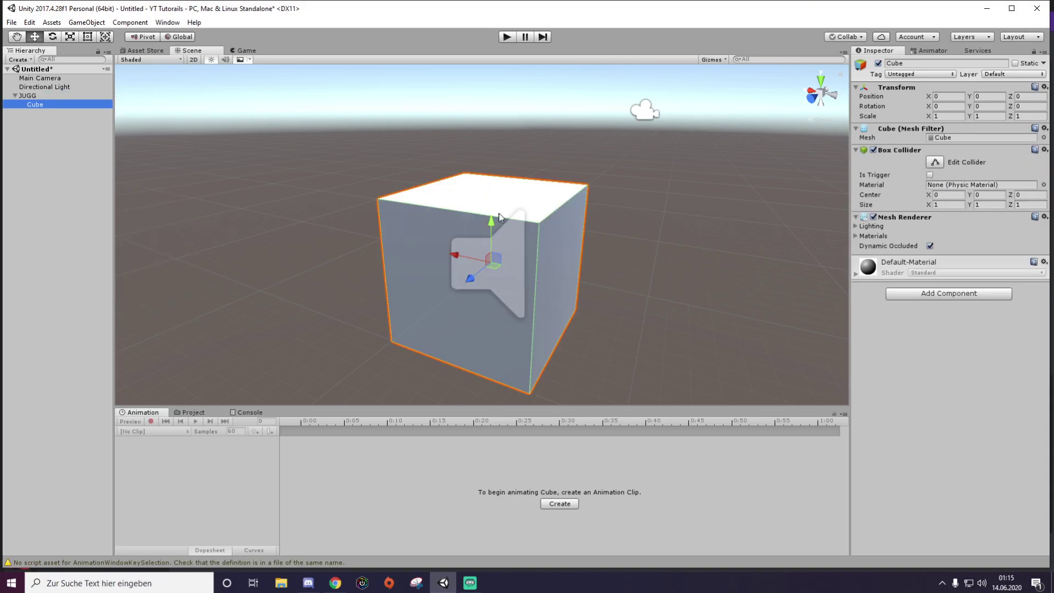
drag(497, 225, 497, 198)
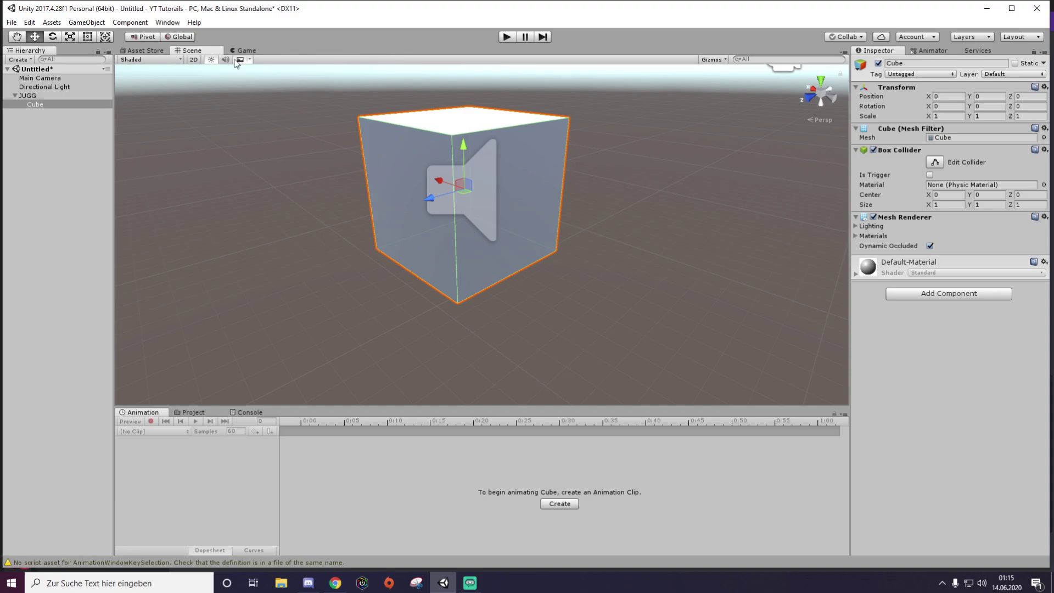
Drag Cube back onto JUGG to re-parent it, collapsing its Mesh Filter and Box Collider.
click(22, 96)
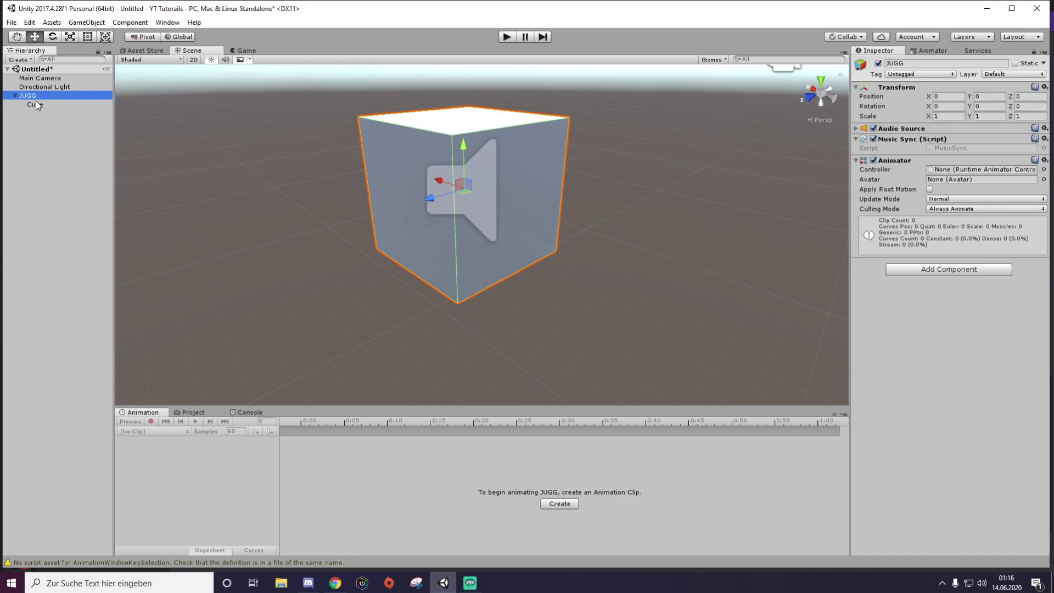
click(14, 95)
click(39, 141)
click(14, 95)
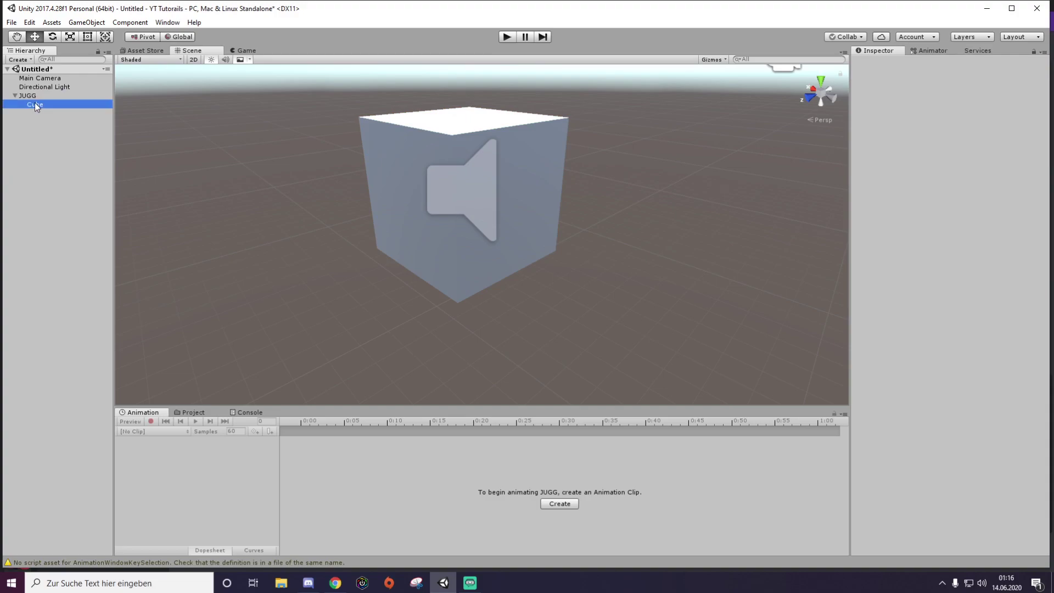
click(27, 105)
click(35, 86)
click(28, 96)
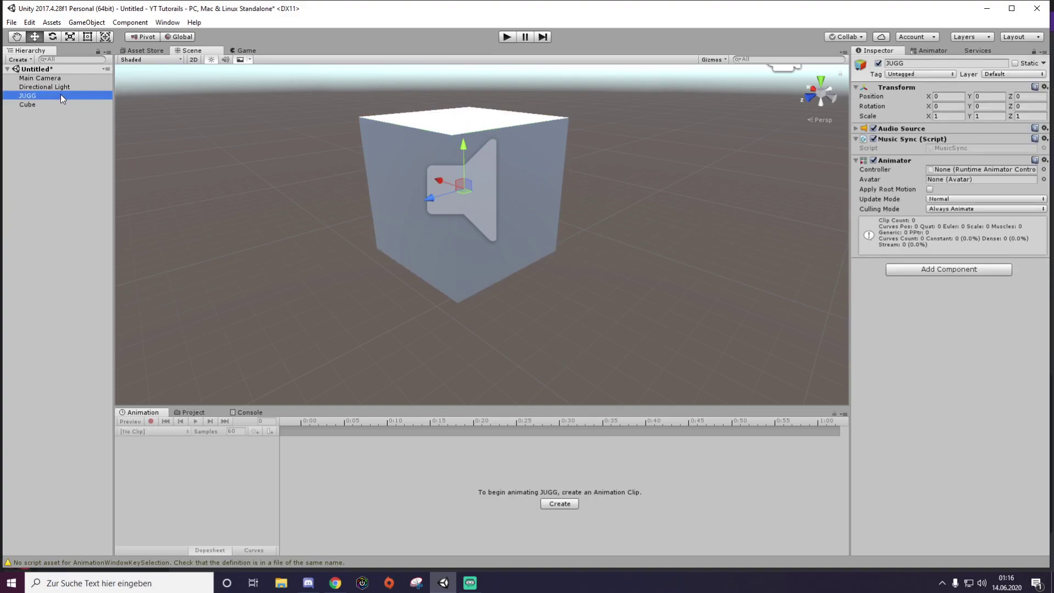
mouse_move(40, 108)
mouse_down()
mouse_move(21, 102)
mouse_move(29, 87)
mouse_move(37, 94)
mouse_up()
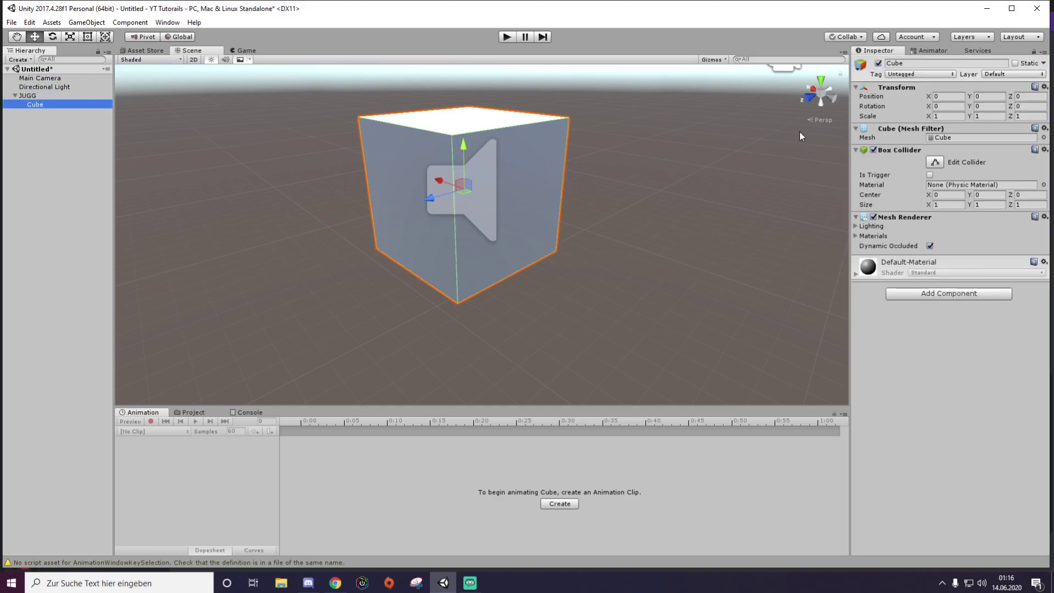
click(900, 149)
click(900, 158)
Set the Volume of JUGG's Audio Source to 0.13.
click(895, 129)
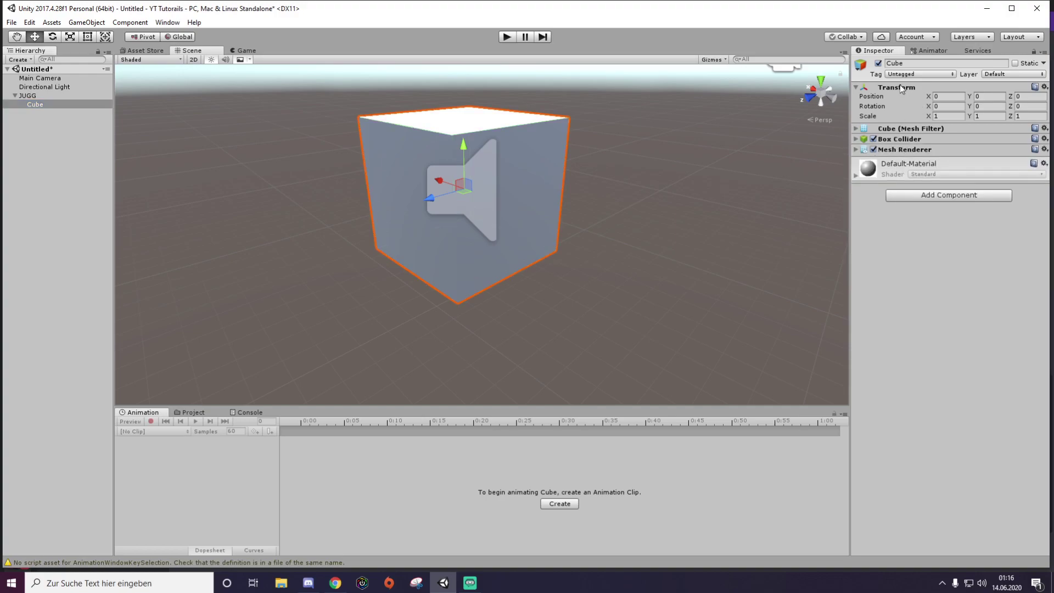
click(901, 87)
click(38, 95)
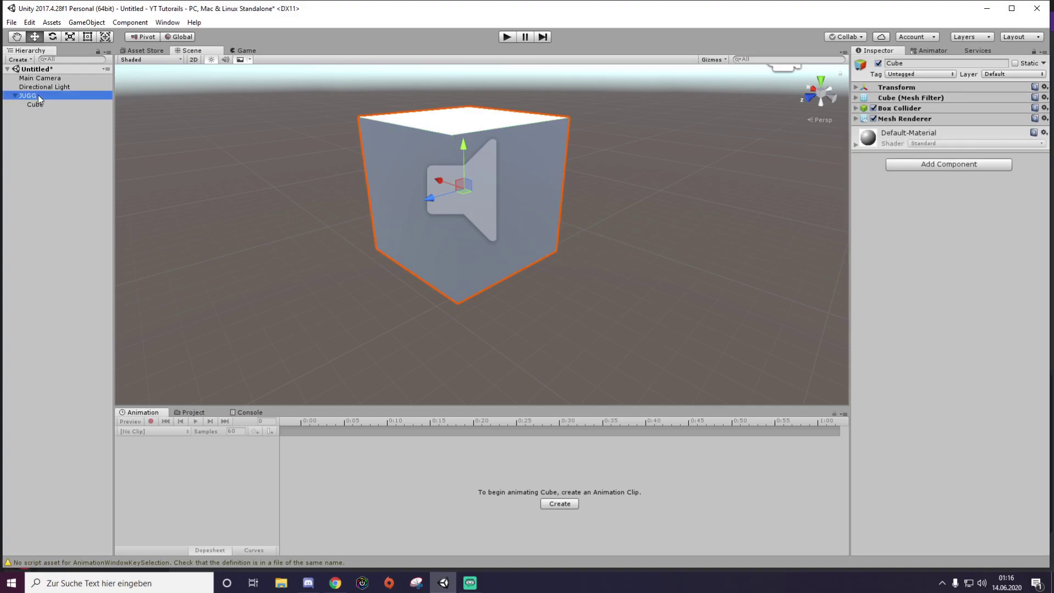
click(901, 97)
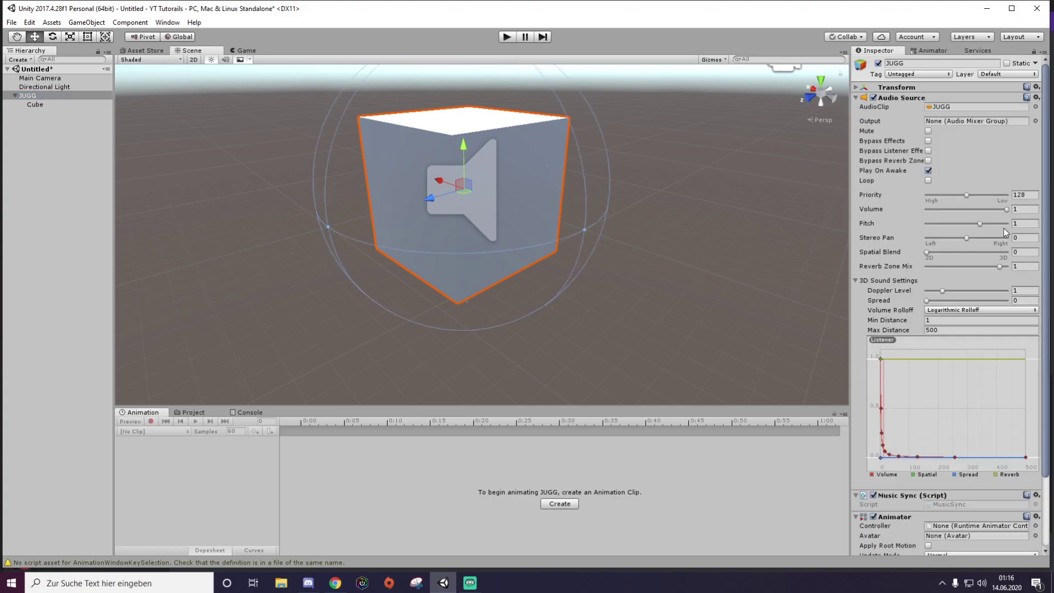
click(1034, 208)
text(3)
click(885, 280)
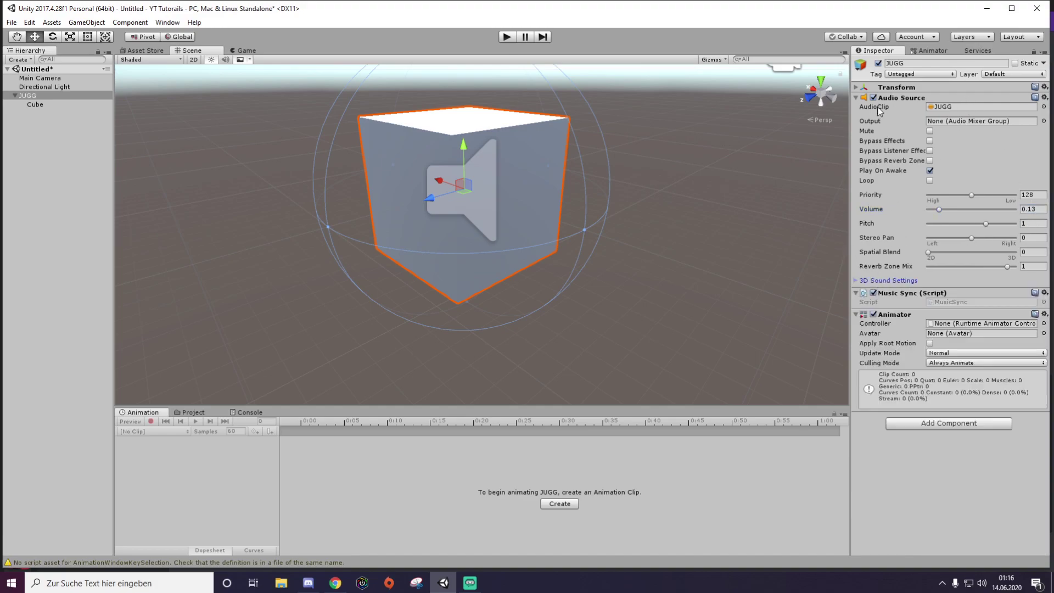
click(856, 97)
Enter Play mode and orbit the Scene view around the cube.
drag(650, 200, 648, 198)
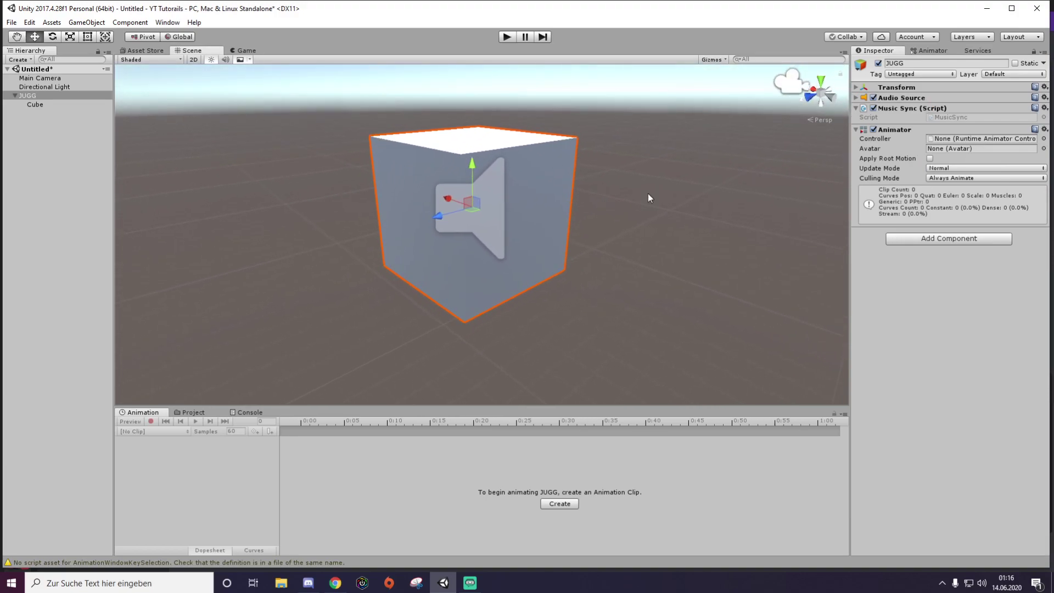
click(506, 37)
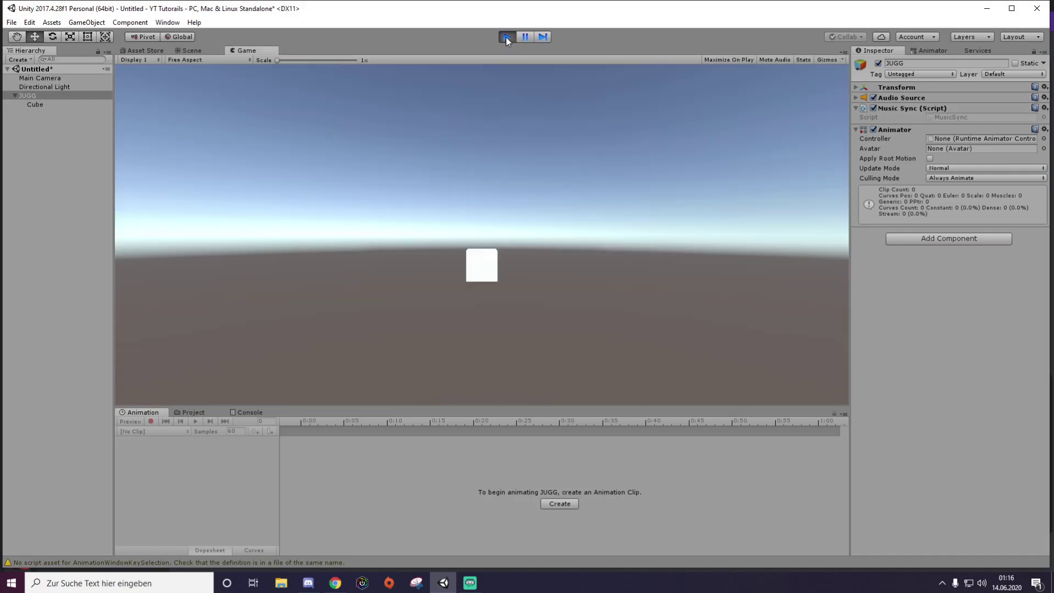
click(204, 51)
drag(608, 189, 633, 184)
click(560, 504)
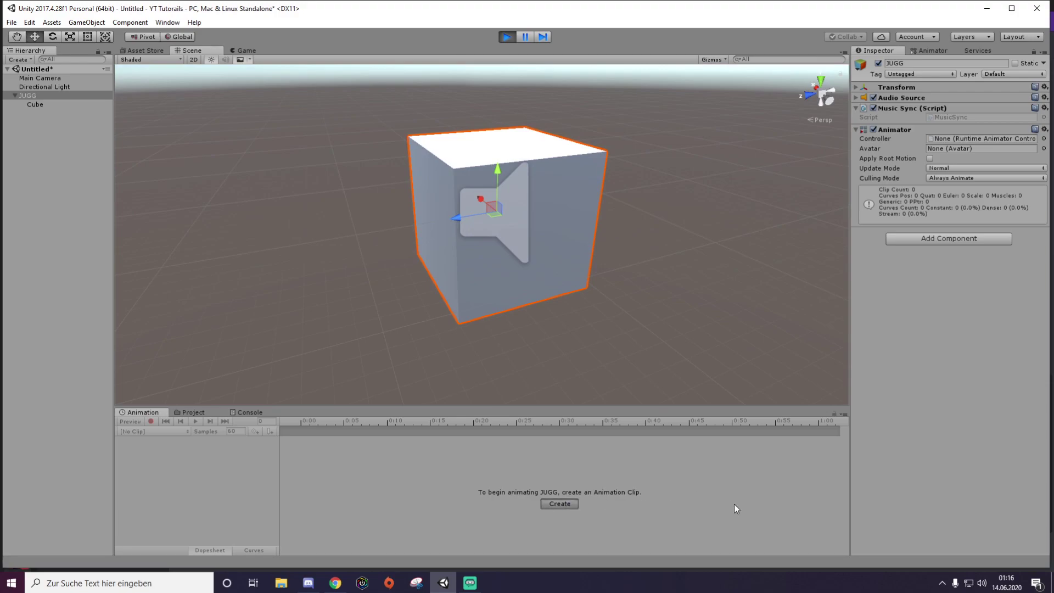
Save the new animation as 'Keyframe Clip' inside the anim clip folder.
drag(211, 39, 522, 75)
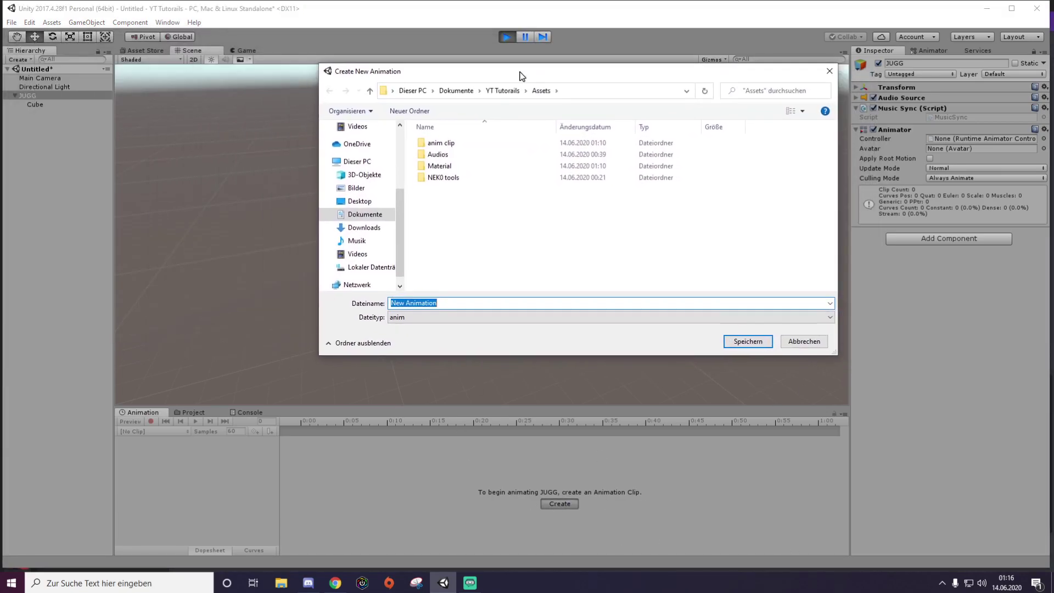
double_click(442, 143)
click(454, 303)
key(ctrl+a)
key(BackSpace)
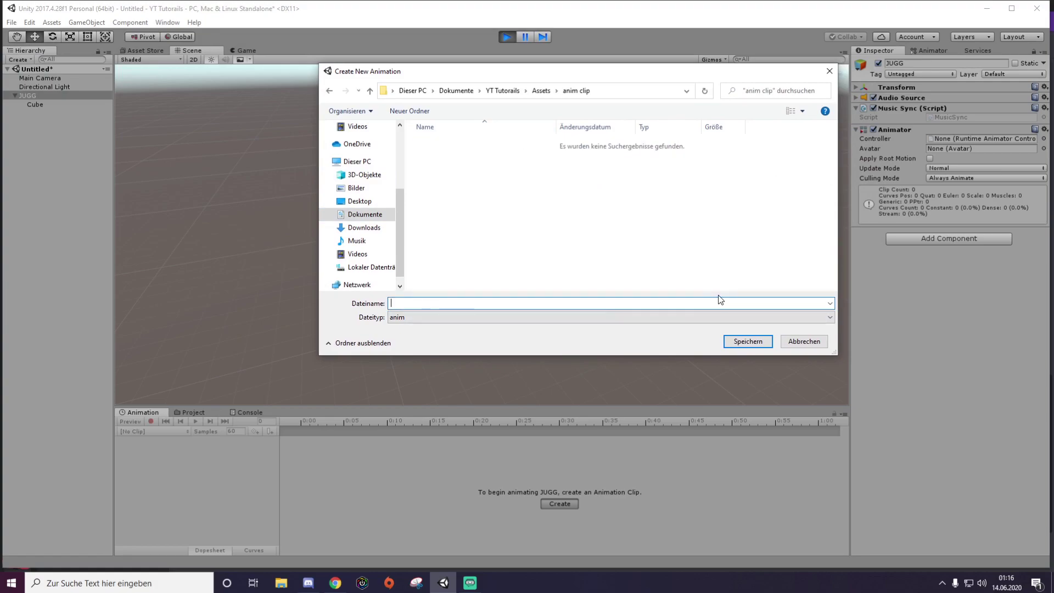
text(Keyframe Clip)
key(Return)
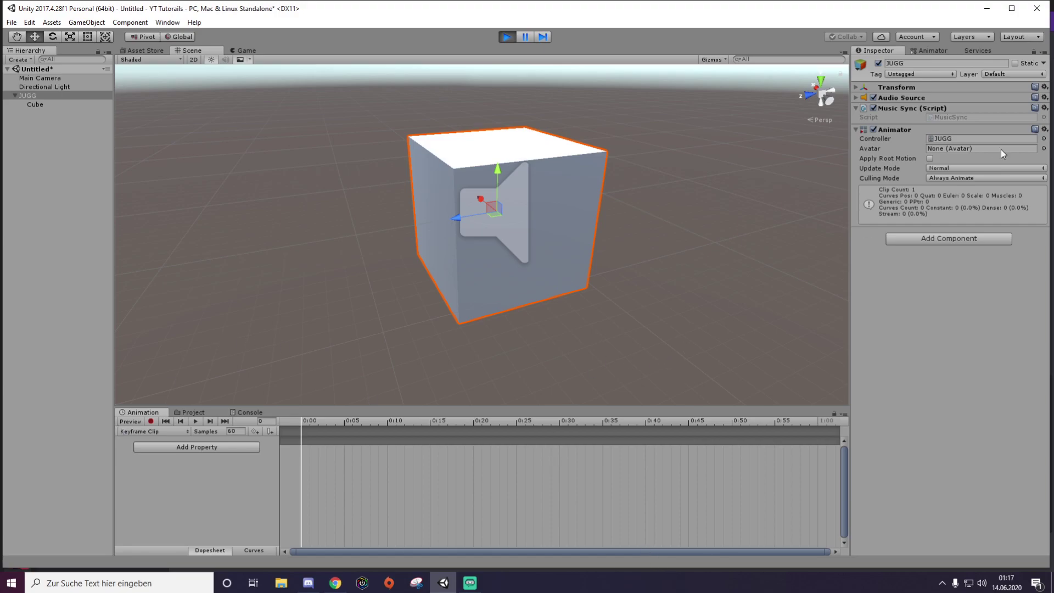
Drag Preview 1 from the Material folder onto the cube, keeping Metallic at 0.
click(193, 413)
double_click(342, 459)
drag(268, 458, 521, 263)
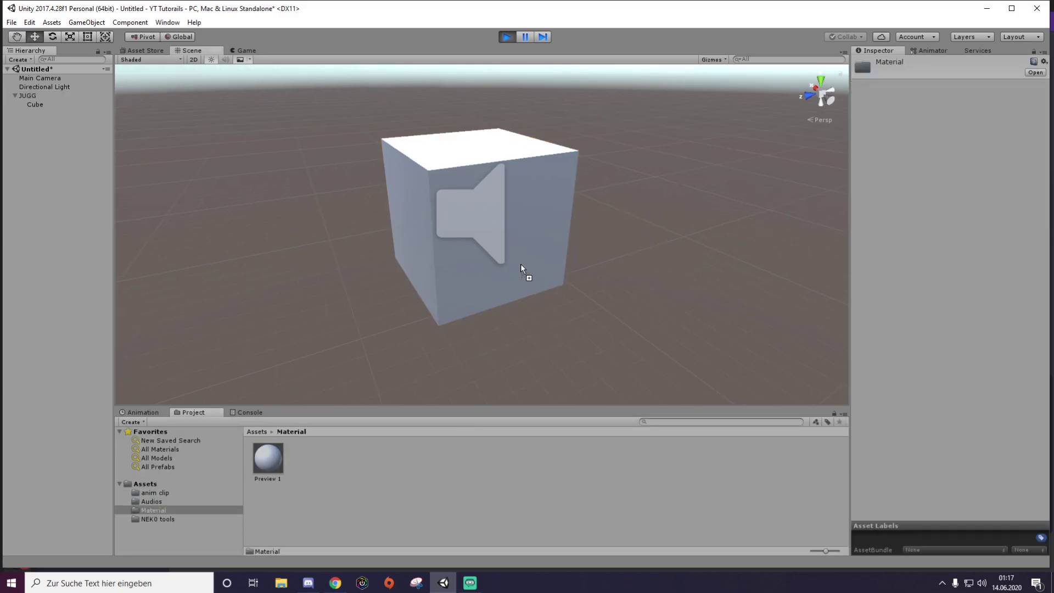
click(260, 462)
click(135, 412)
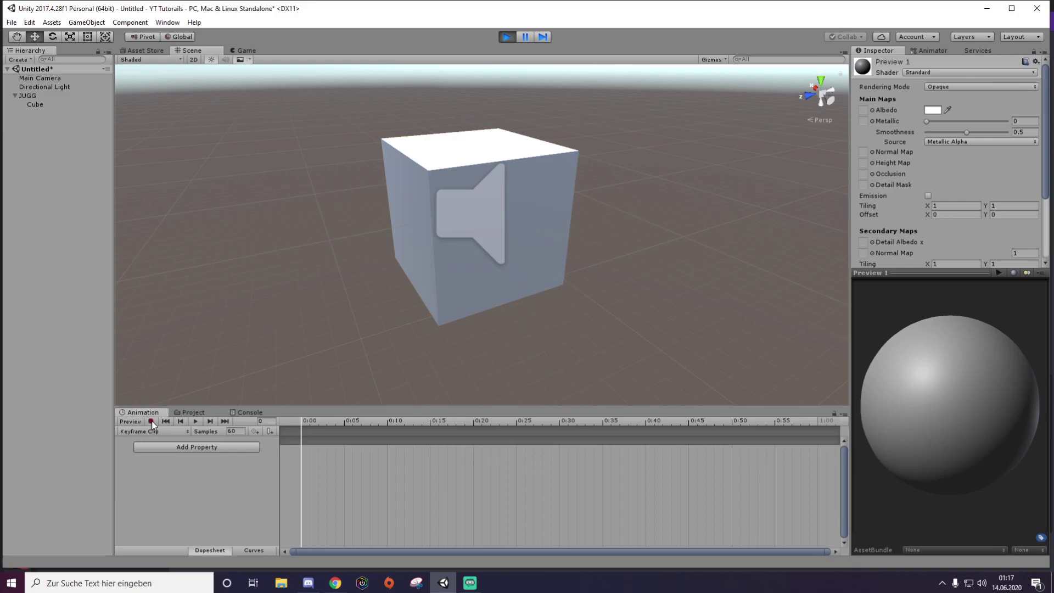
mouse_move(939, 122)
mouse_down()
mouse_move(983, 121)
mouse_move(870, 121)
mouse_up()
click(58, 104)
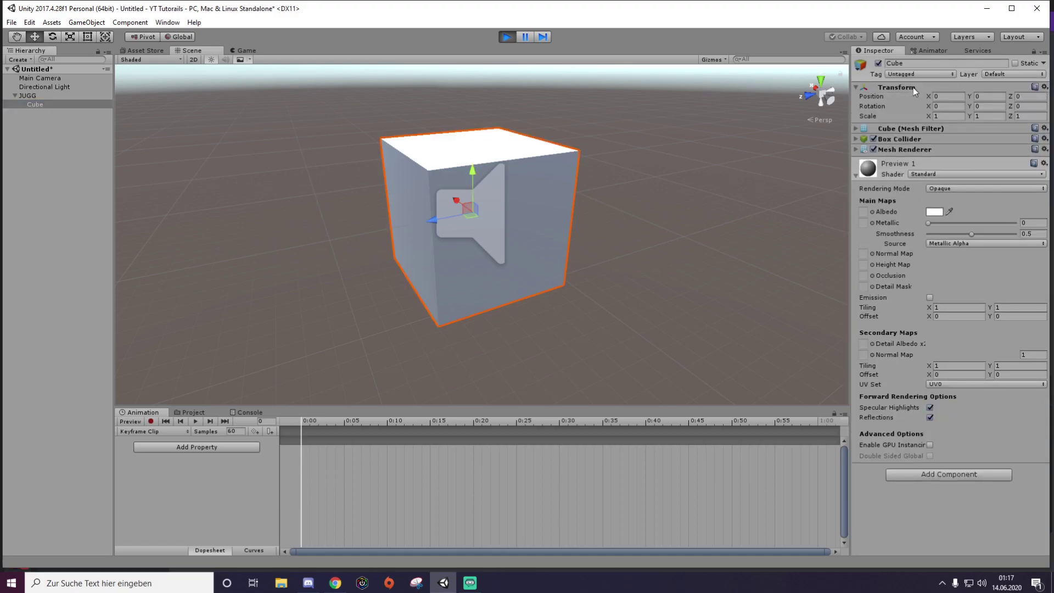
click(922, 140)
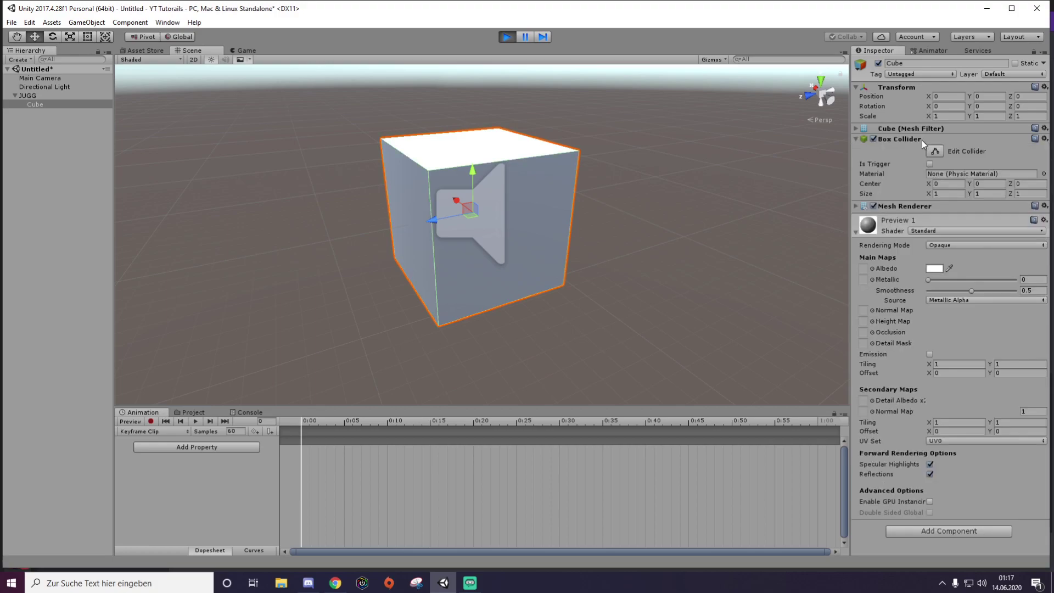
click(921, 140)
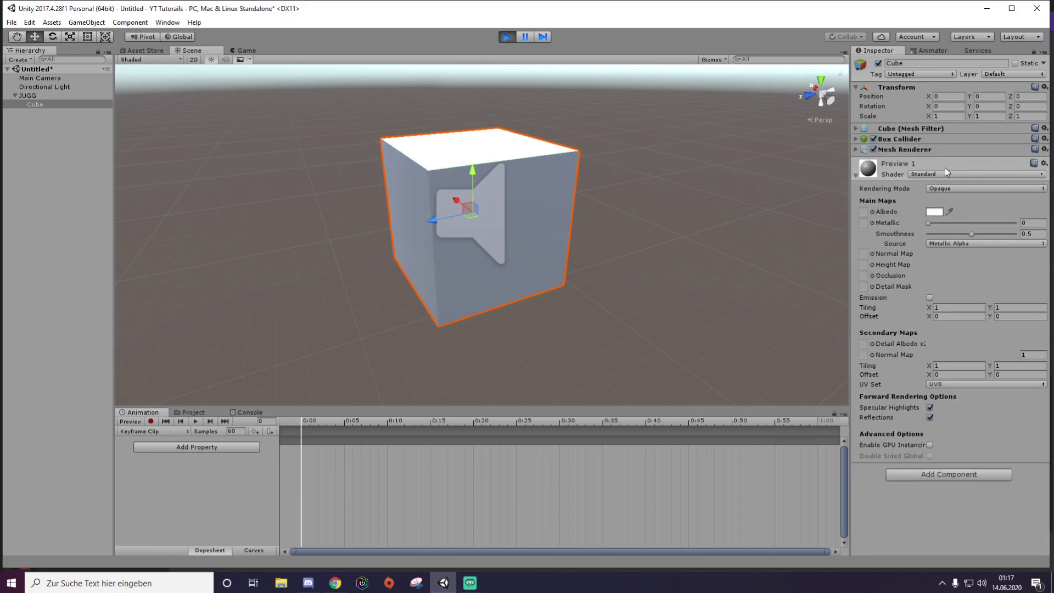
click(194, 413)
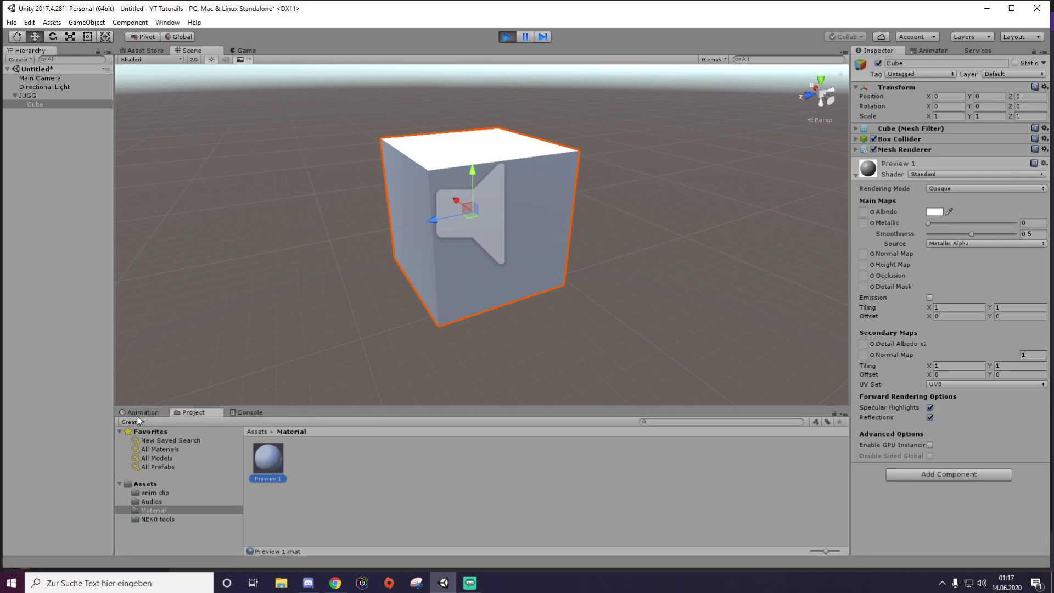
Duplicate Preview 1 as Preview 2 and change its albedo colour to red.
click(318, 469)
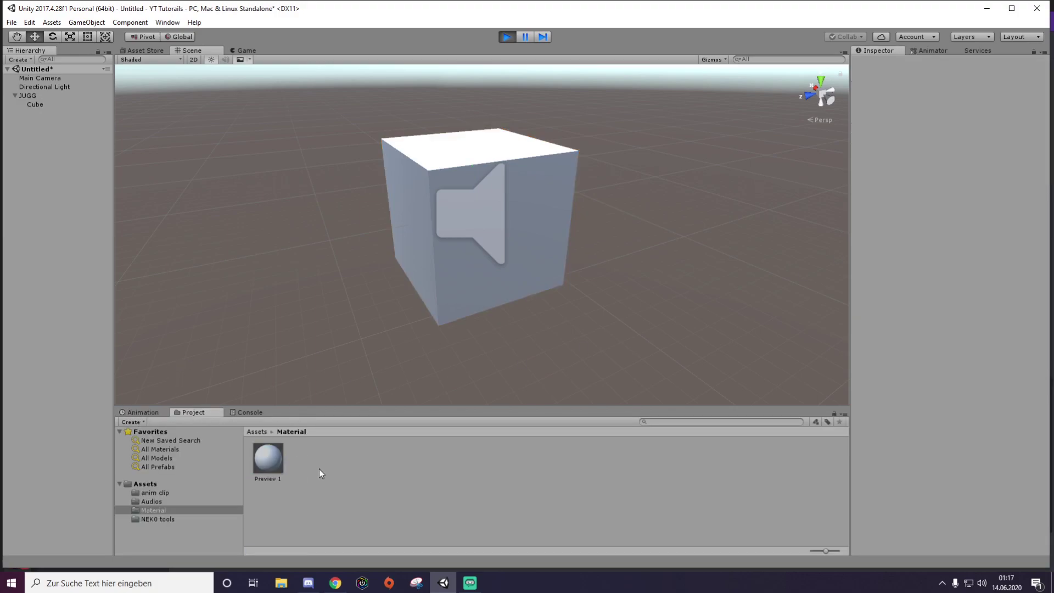
click(259, 463)
key(ctrl+d)
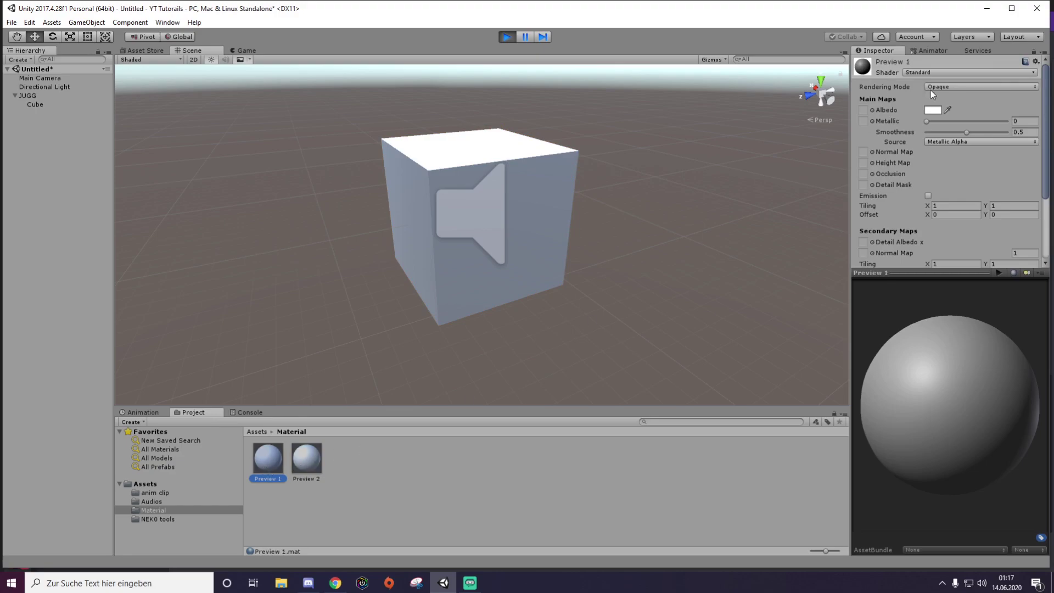
click(308, 459)
click(931, 111)
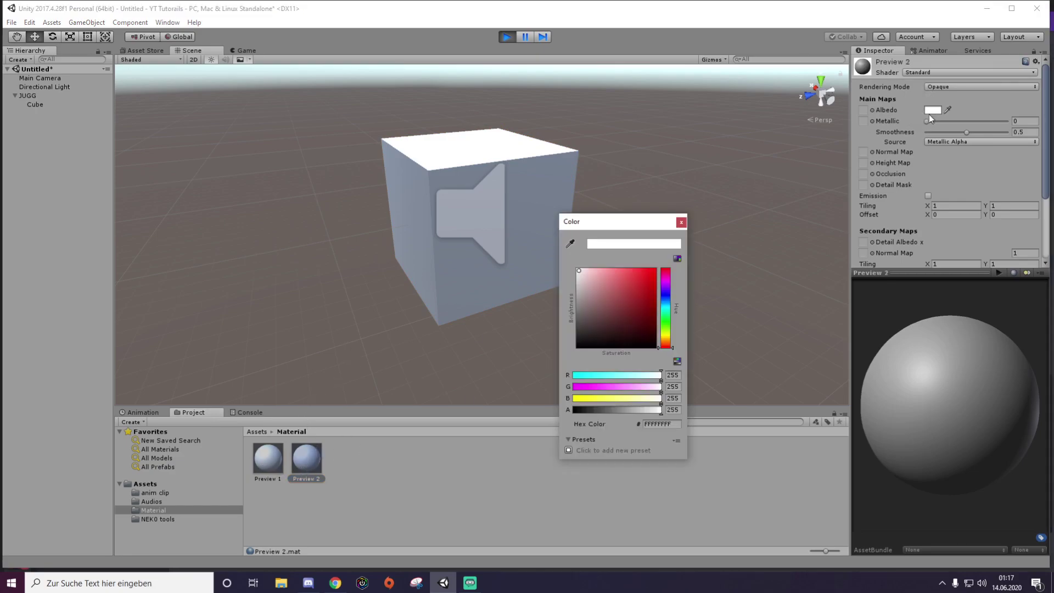
drag(604, 305, 652, 275)
click(413, 478)
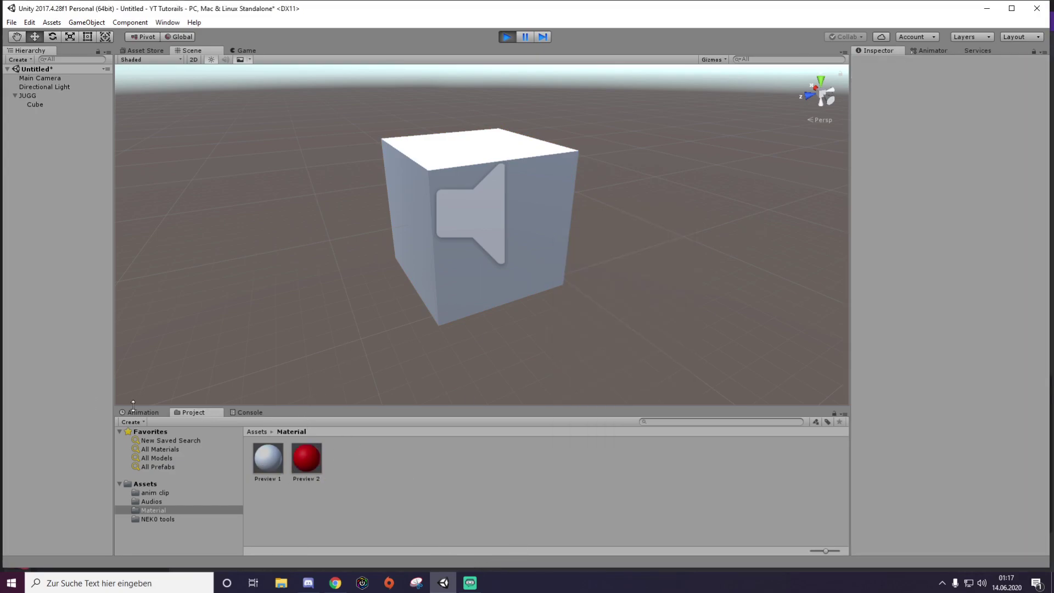
Enlarge the Animation panel and keyframe the white Preview 1 material on the cube.
click(150, 413)
click(195, 412)
click(147, 412)
drag(219, 409, 301, 321)
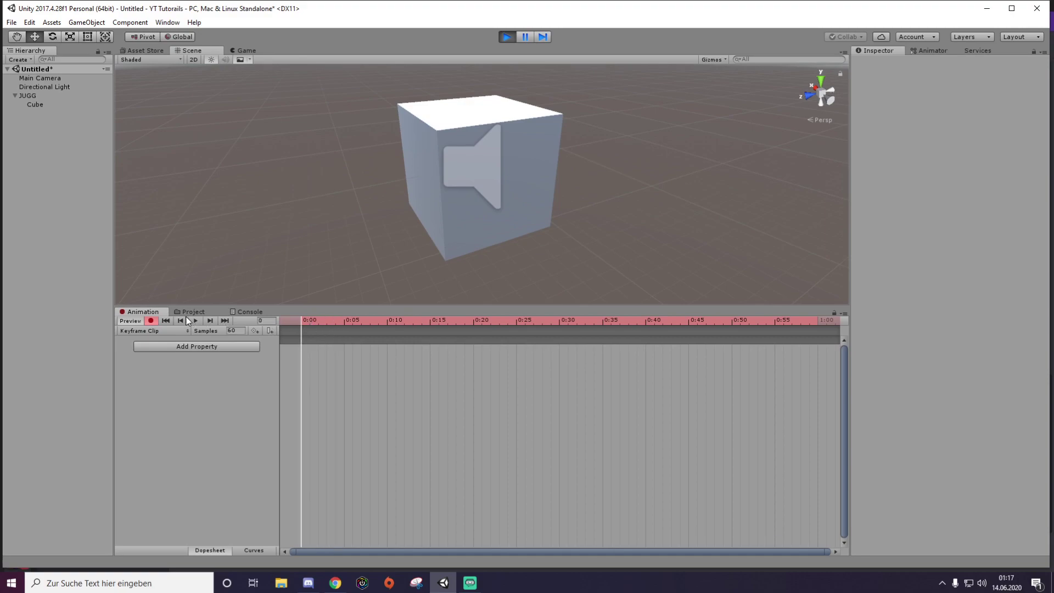
click(193, 312)
drag(353, 346, 444, 241)
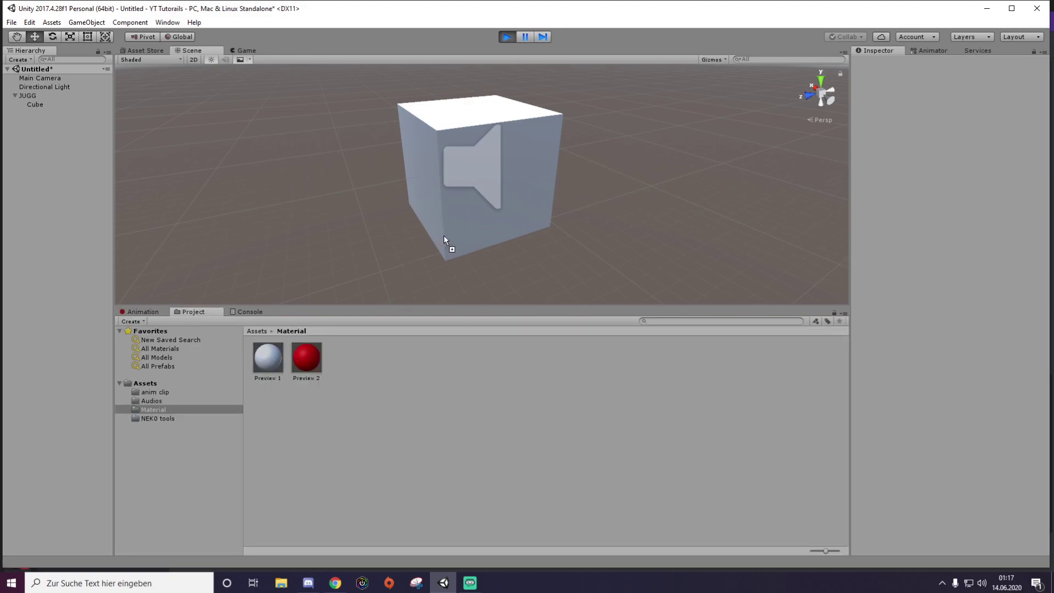
click(138, 311)
click(193, 311)
click(141, 312)
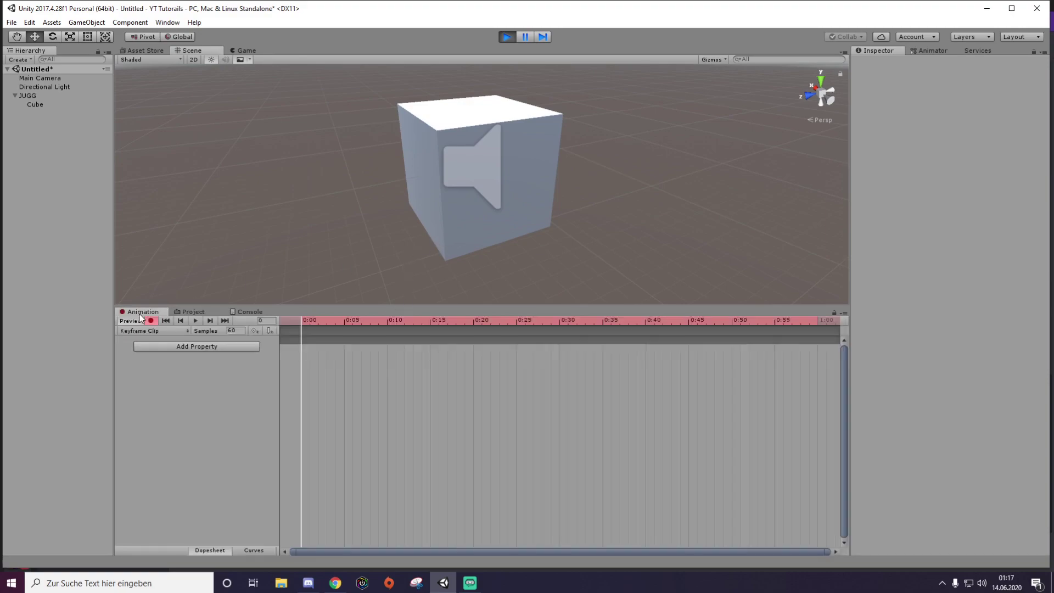
At about 0:48 on the timeline, keyframe the red Preview 2 material on the cube.
click(707, 321)
click(192, 312)
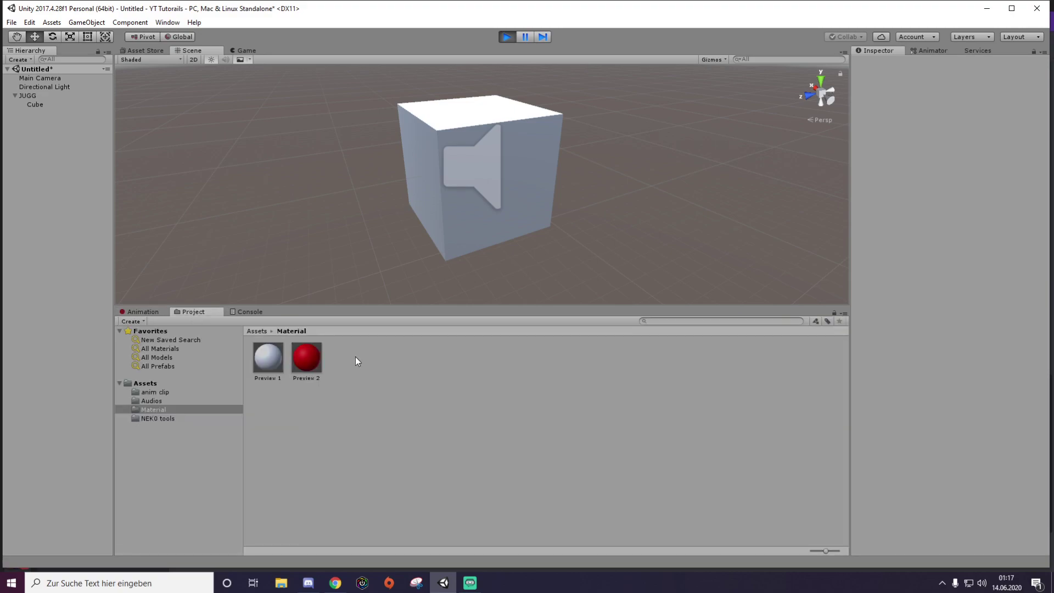
drag(306, 357, 474, 272)
click(140, 311)
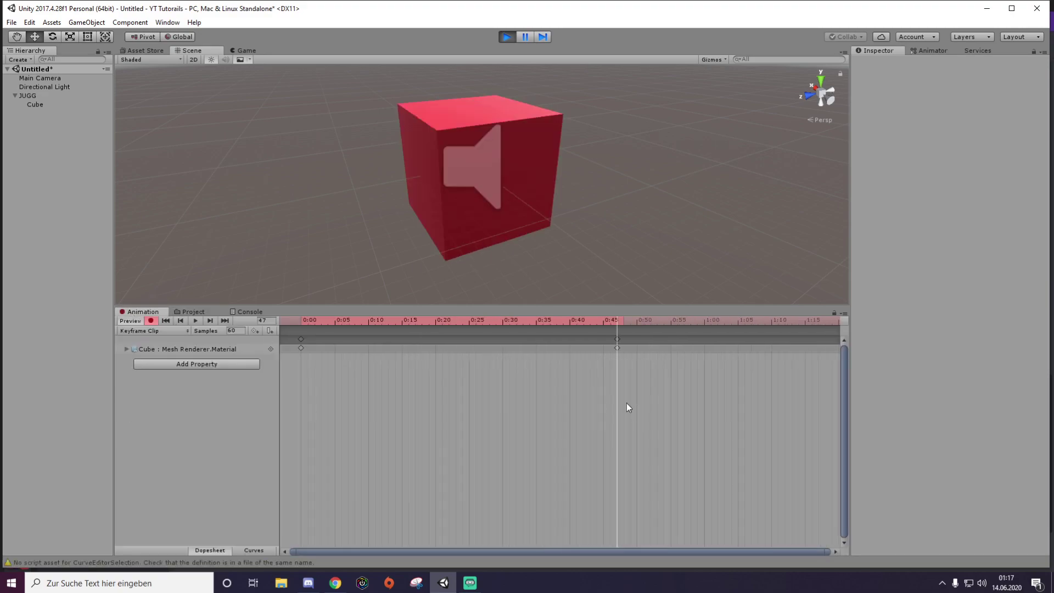
click(192, 311)
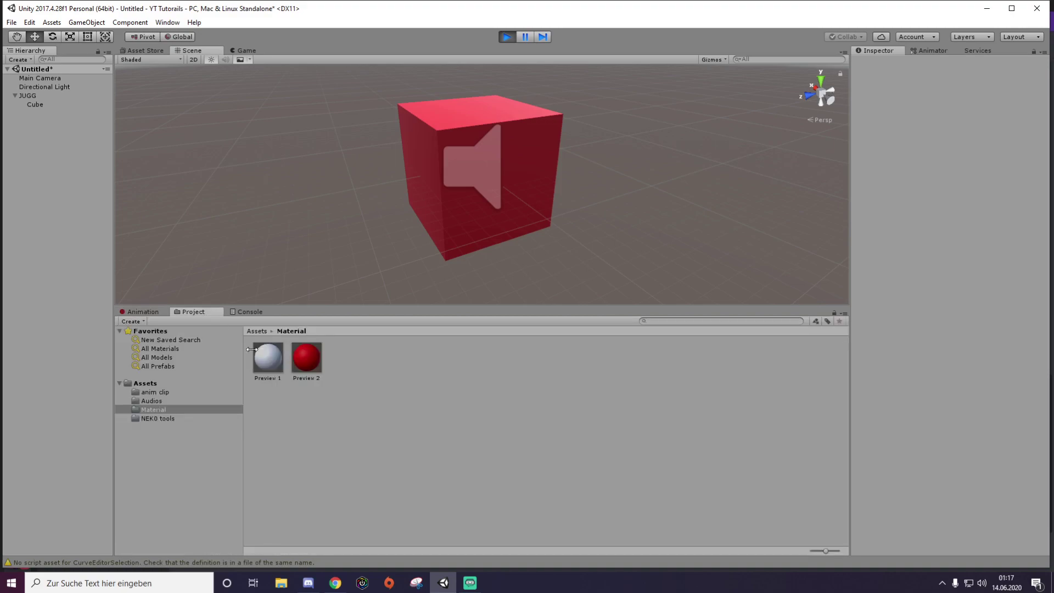
click(139, 312)
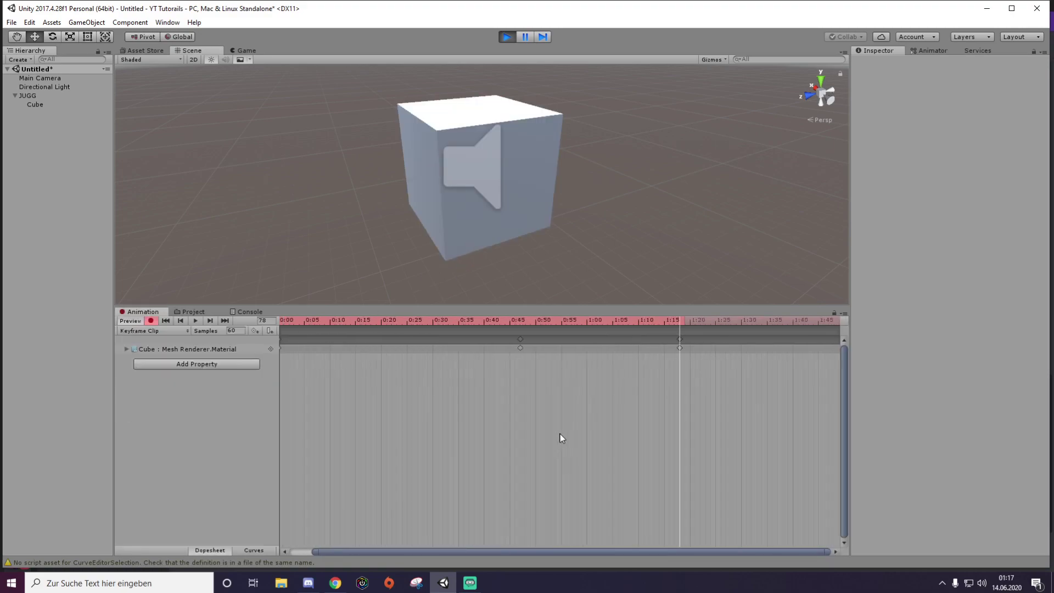
Preview the material animation from the start, then select the Preview 2 material asset.
drag(566, 327, 301, 324)
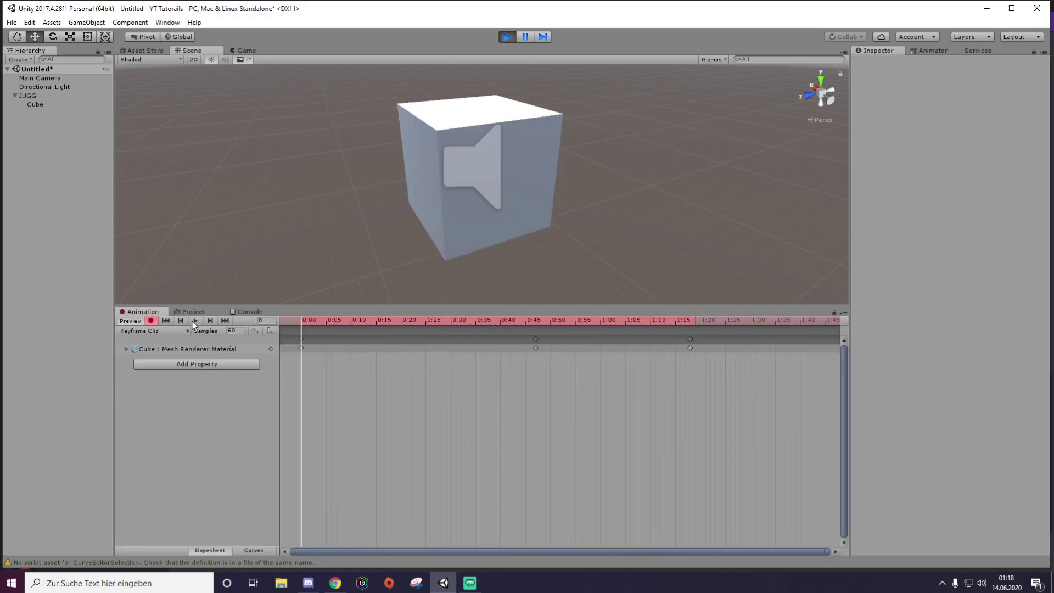
click(195, 321)
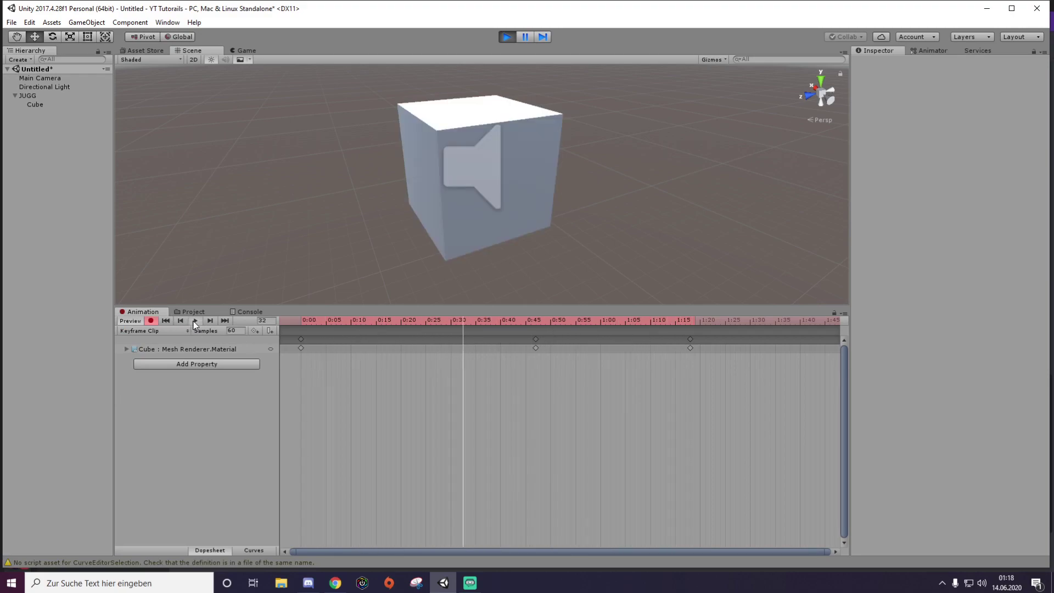
click(195, 322)
drag(785, 405, 281, 335)
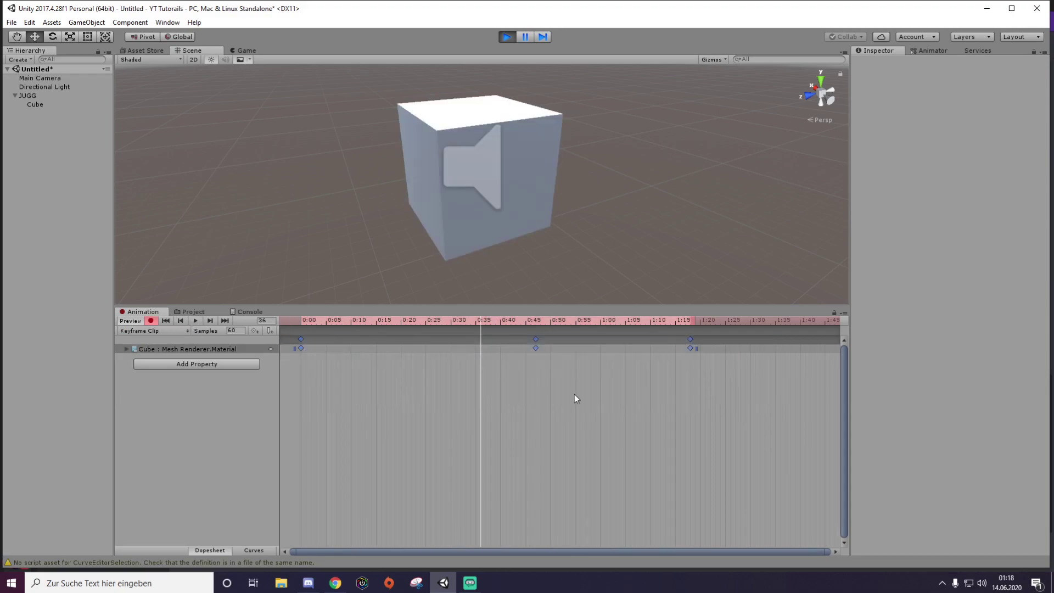
click(357, 374)
click(186, 312)
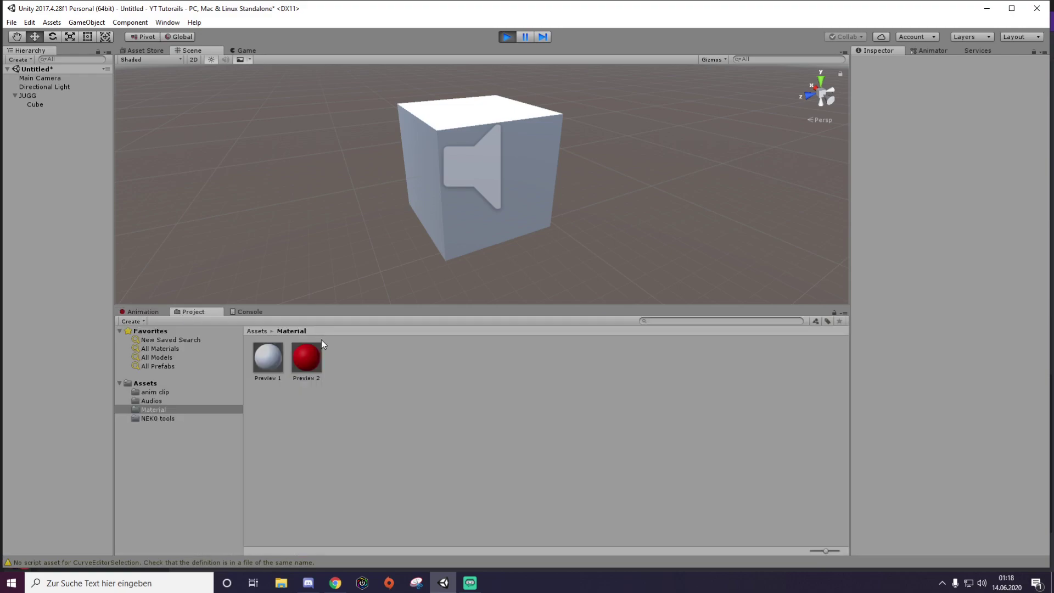
click(308, 367)
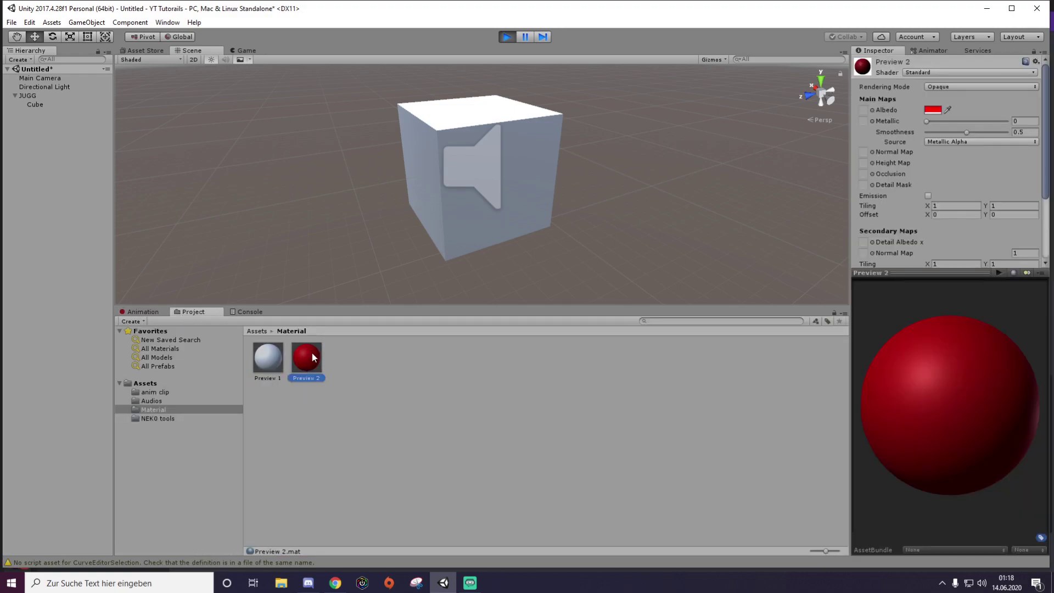
Delete the Preview 2 material, then inspect JUGG's Audio Source and scrub the clip.
key(Delete)
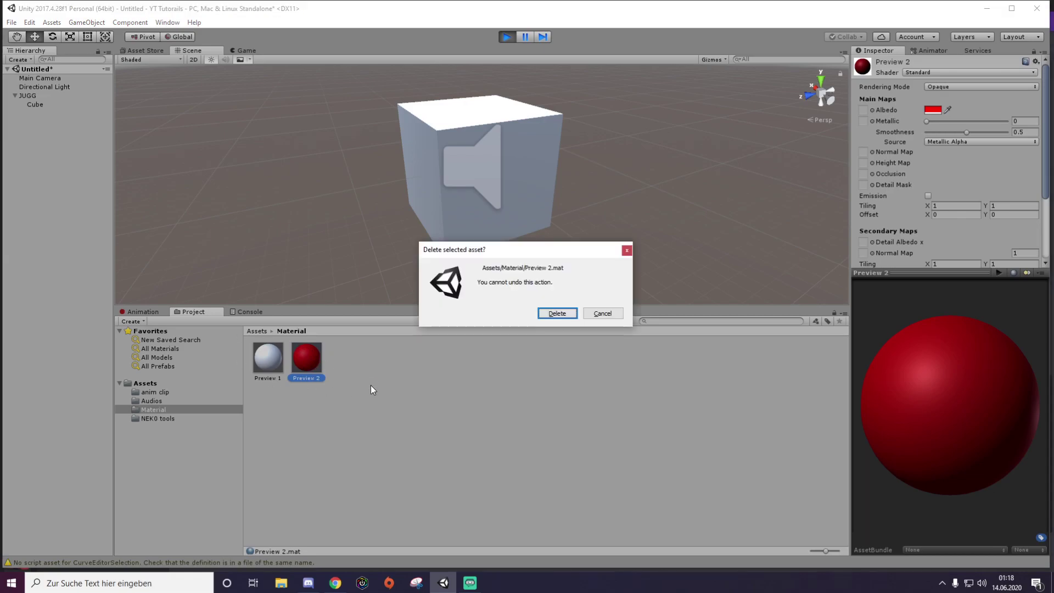
click(566, 312)
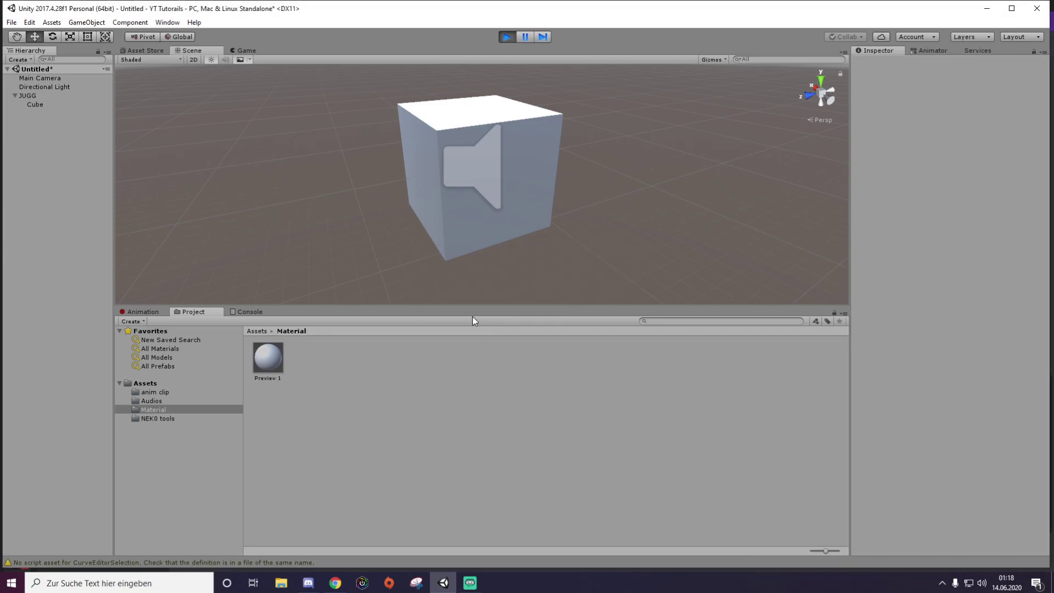
click(137, 311)
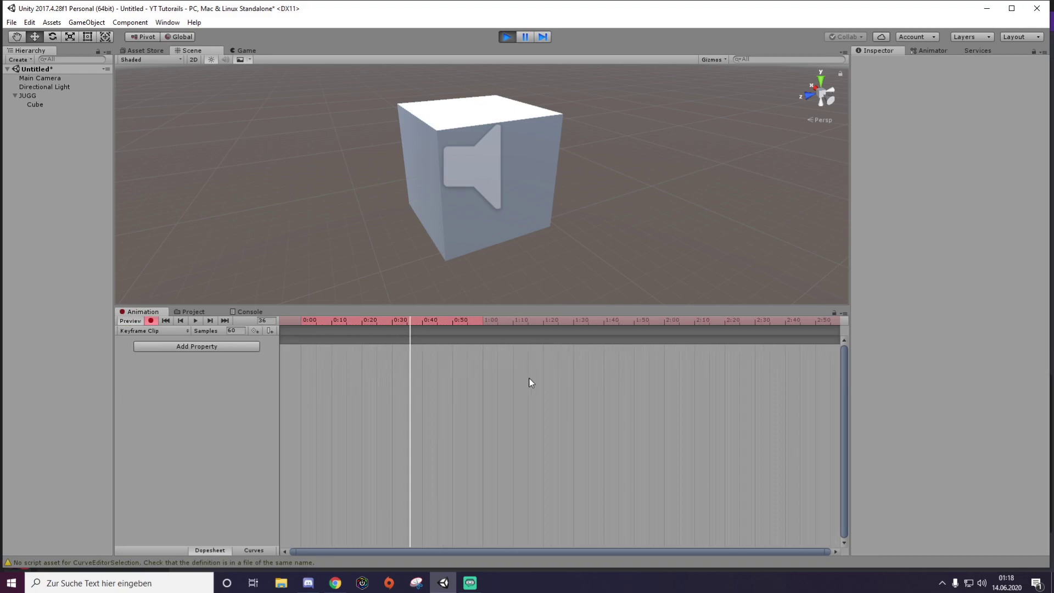
click(56, 98)
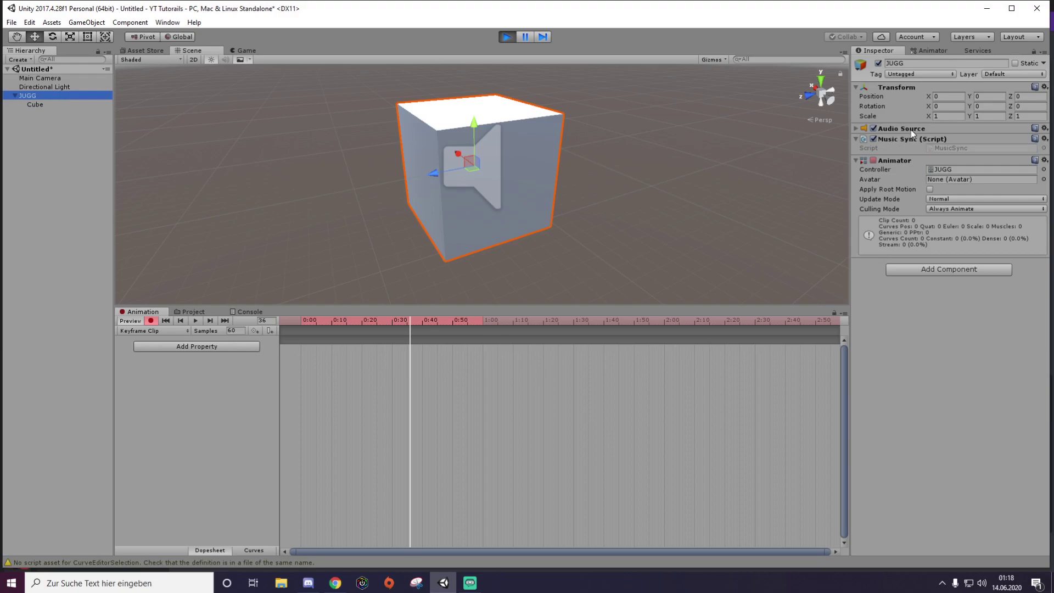
click(911, 130)
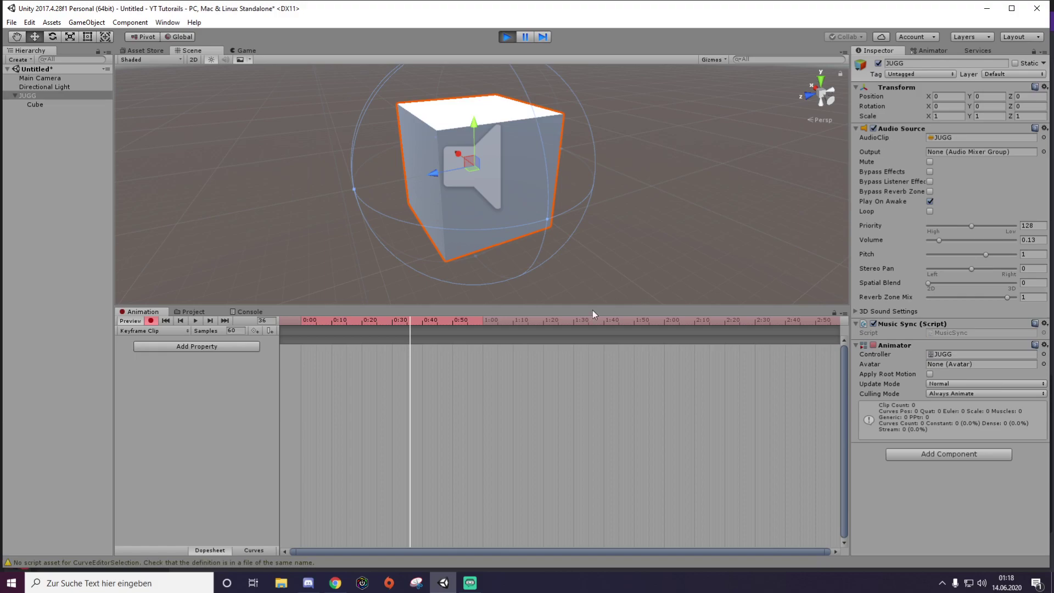
drag(413, 336, 302, 330)
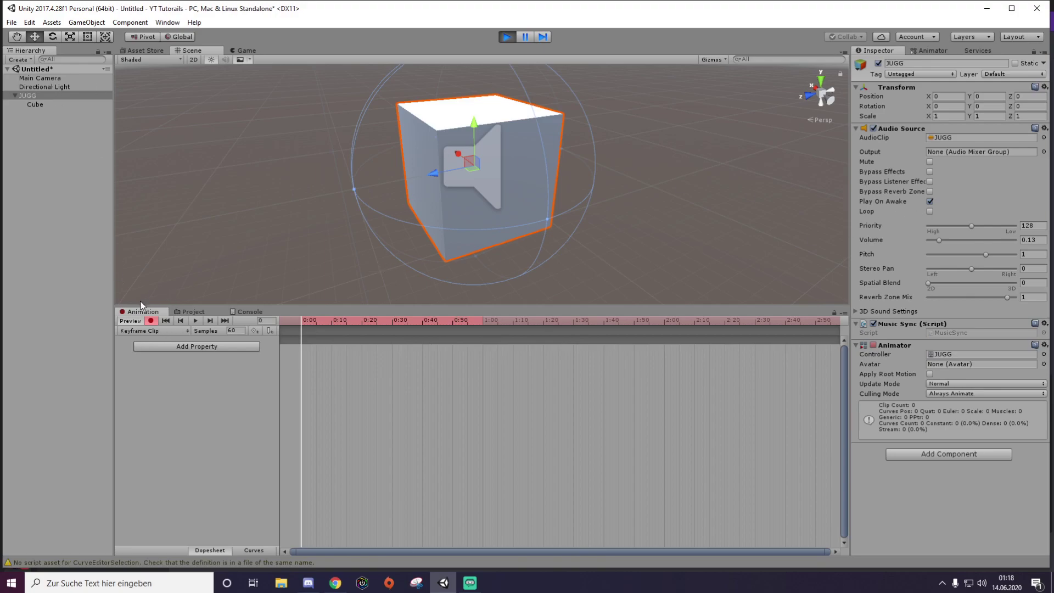
Select the child Cube and record a white Albedo colour keyframe at 0:00.
click(67, 105)
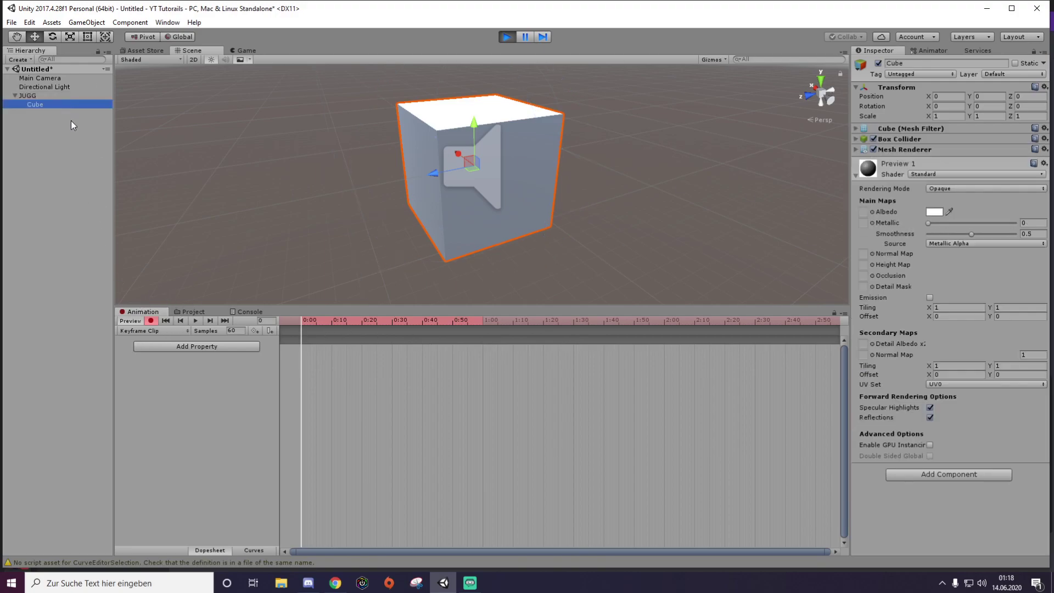
click(936, 212)
drag(617, 274, 528, 262)
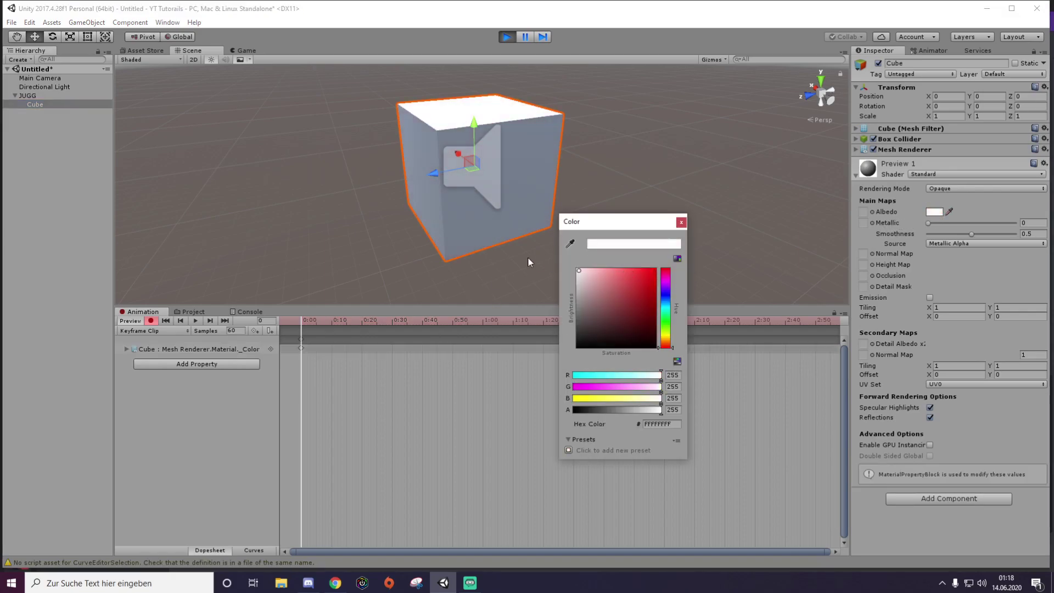
drag(611, 229, 637, 238)
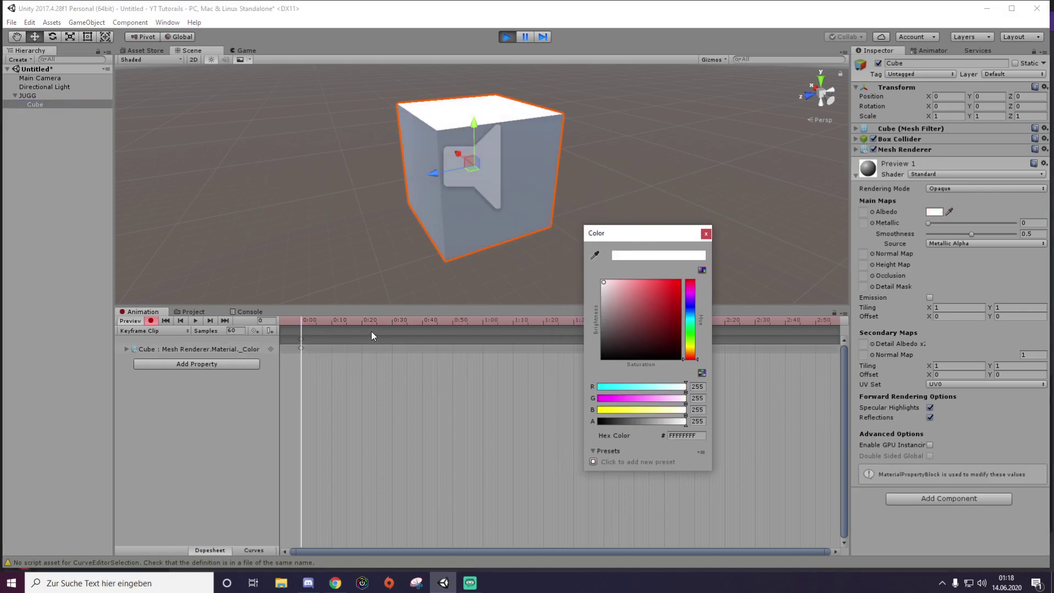
scroll(412, 363, down, 3)
click(457, 397)
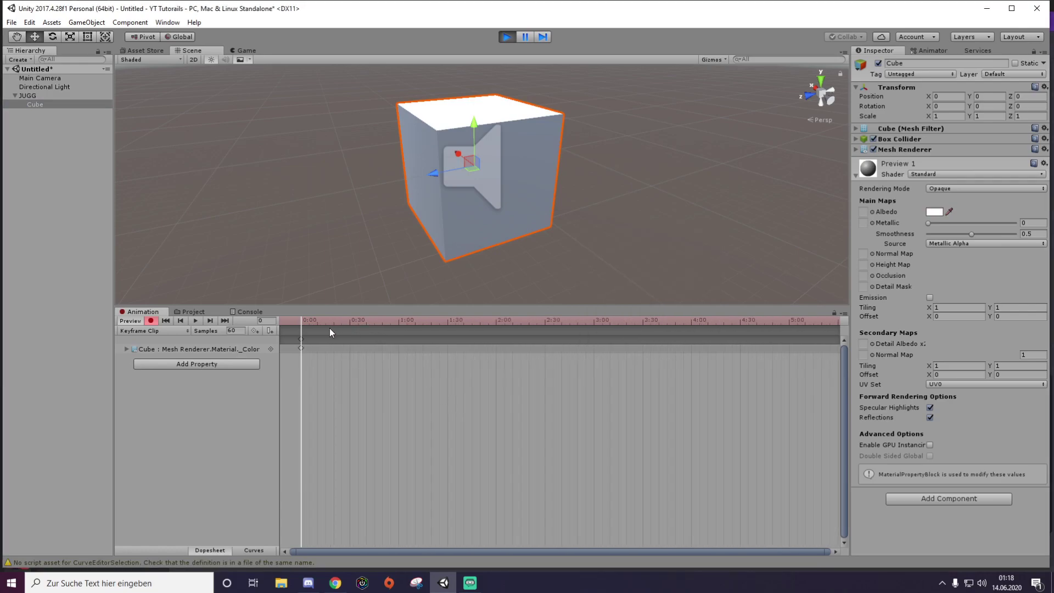
Key the Cube's Albedo colour red at 1:00.
drag(398, 324, 399, 324)
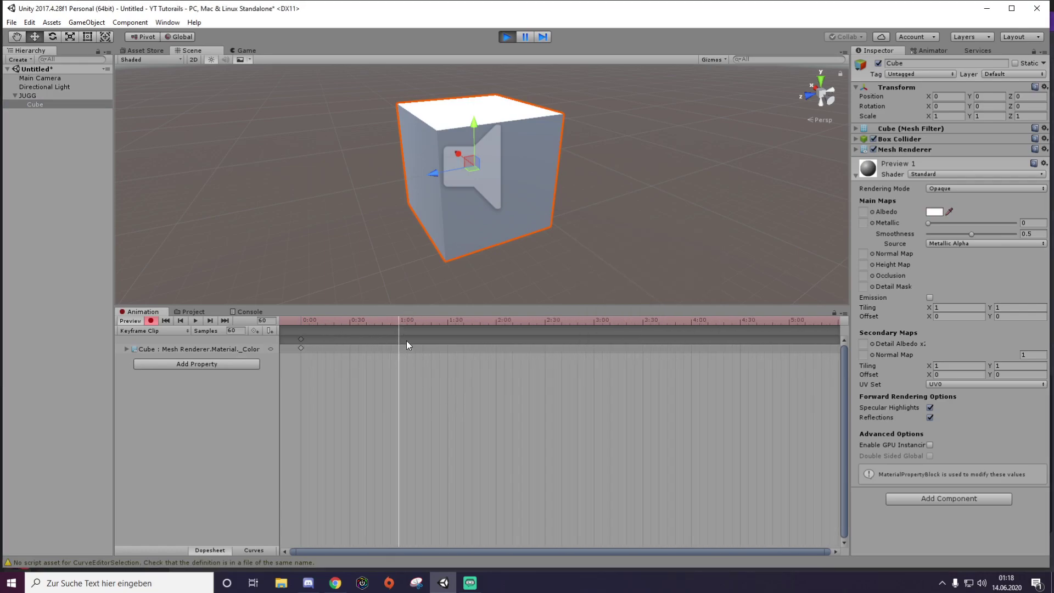
click(935, 211)
drag(657, 281, 747, 268)
click(465, 359)
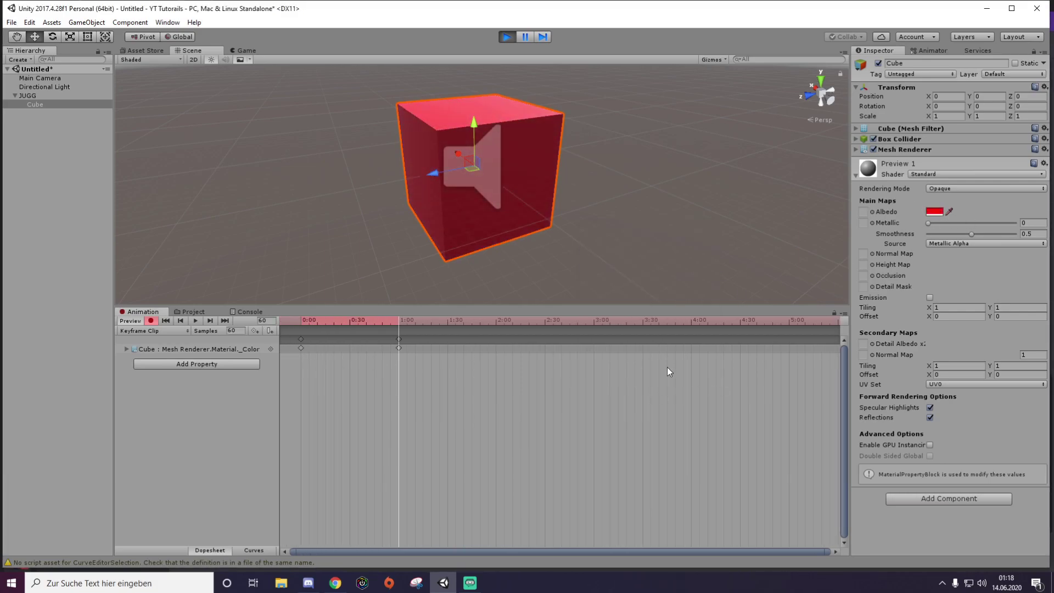
Key the Cube's Albedo colour back to white at 2:00.
click(496, 325)
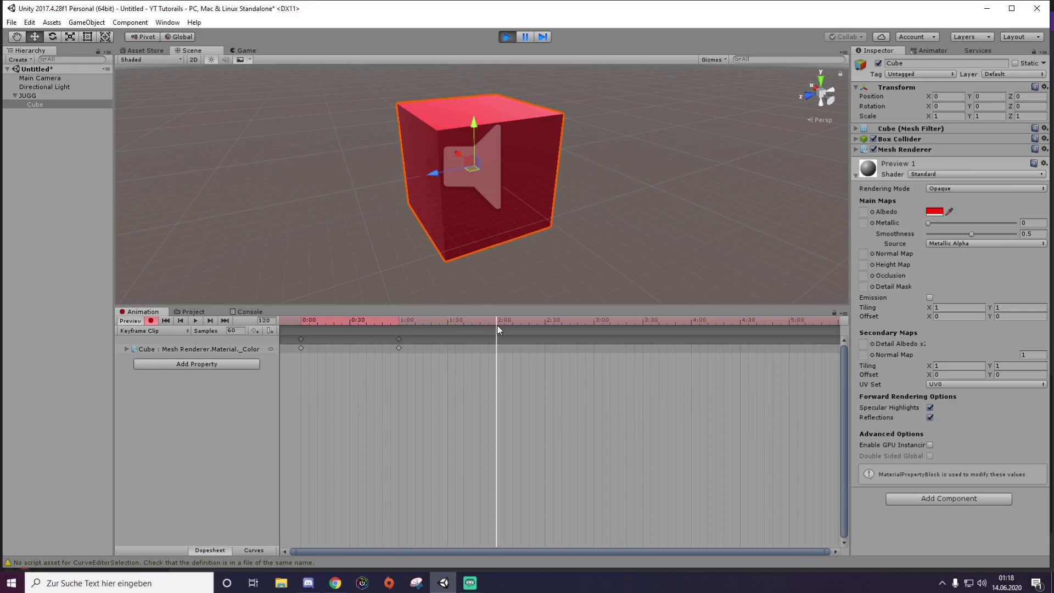
click(936, 211)
drag(604, 285, 367, 192)
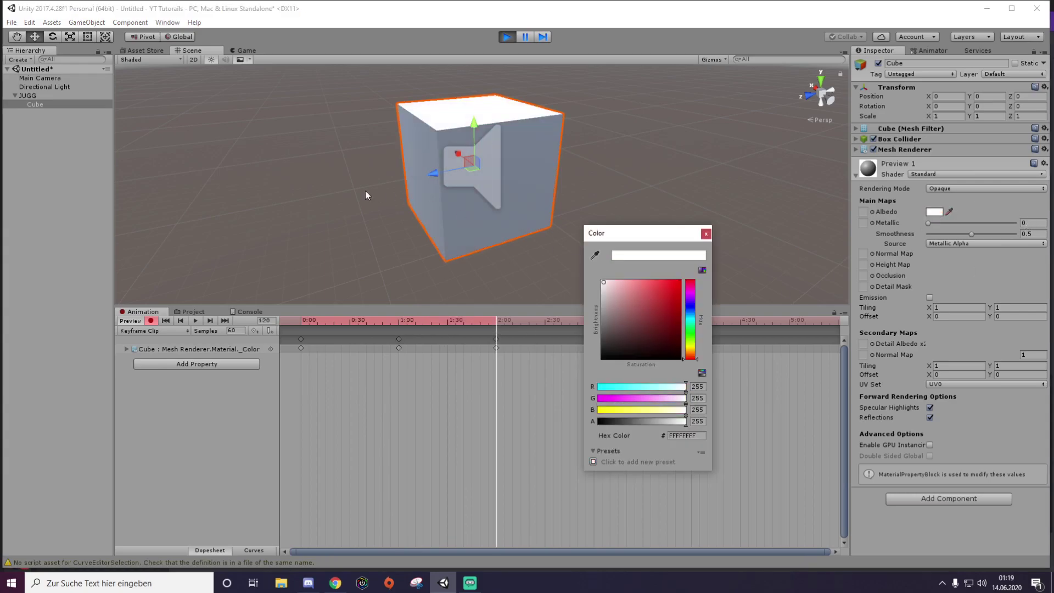
click(504, 367)
click(496, 343)
scroll(604, 395, down, 5)
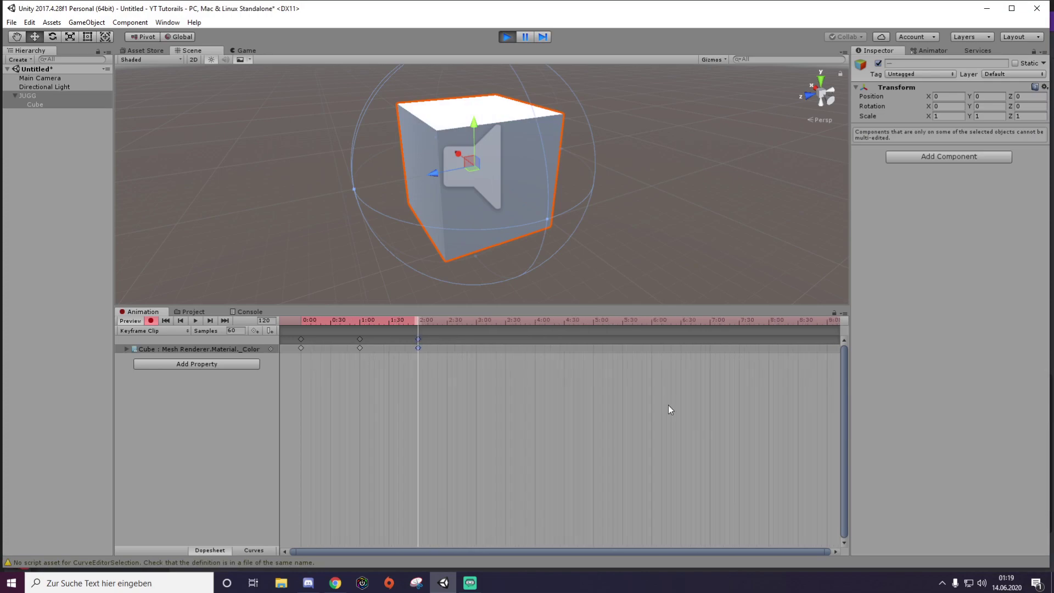
click(774, 320)
key(k)
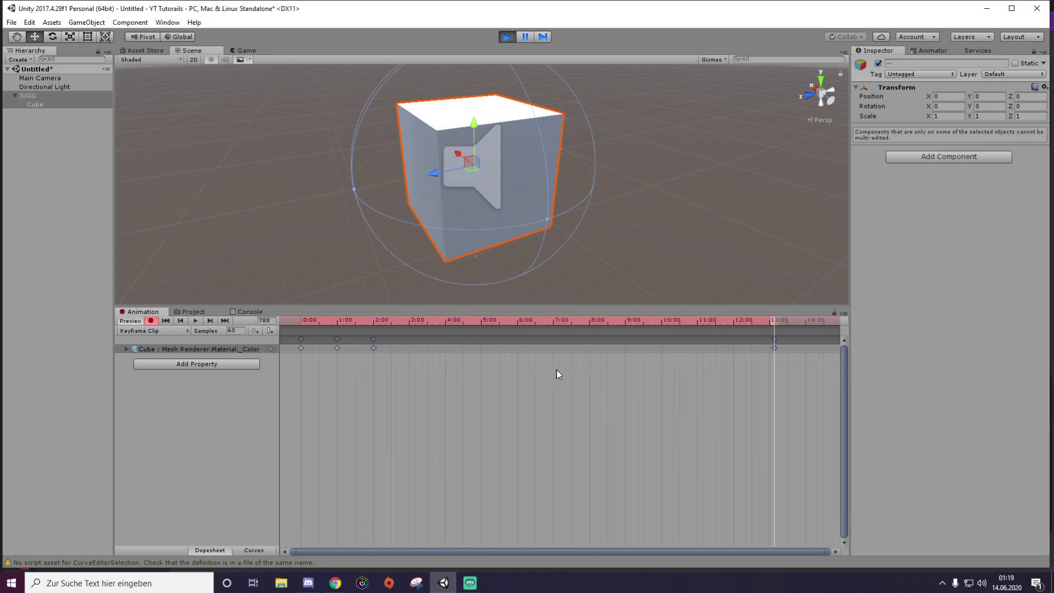
click(300, 320)
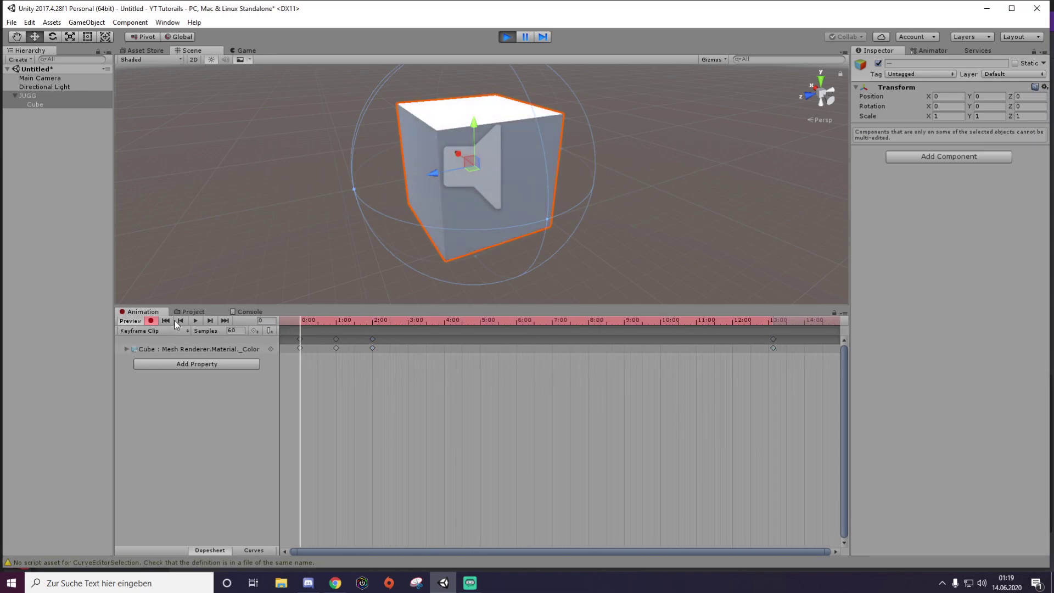
click(195, 321)
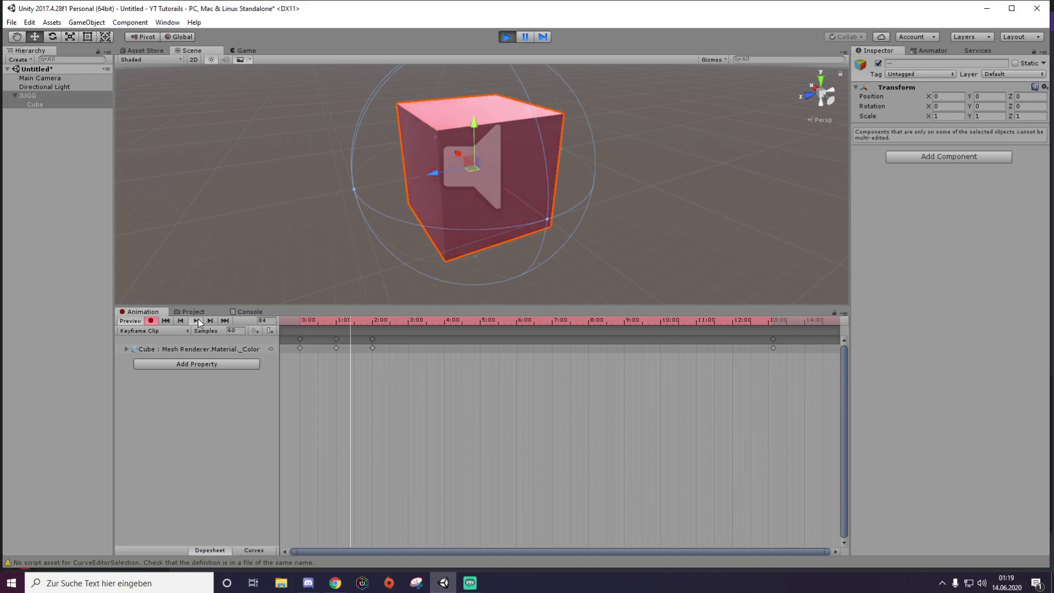
click(196, 321)
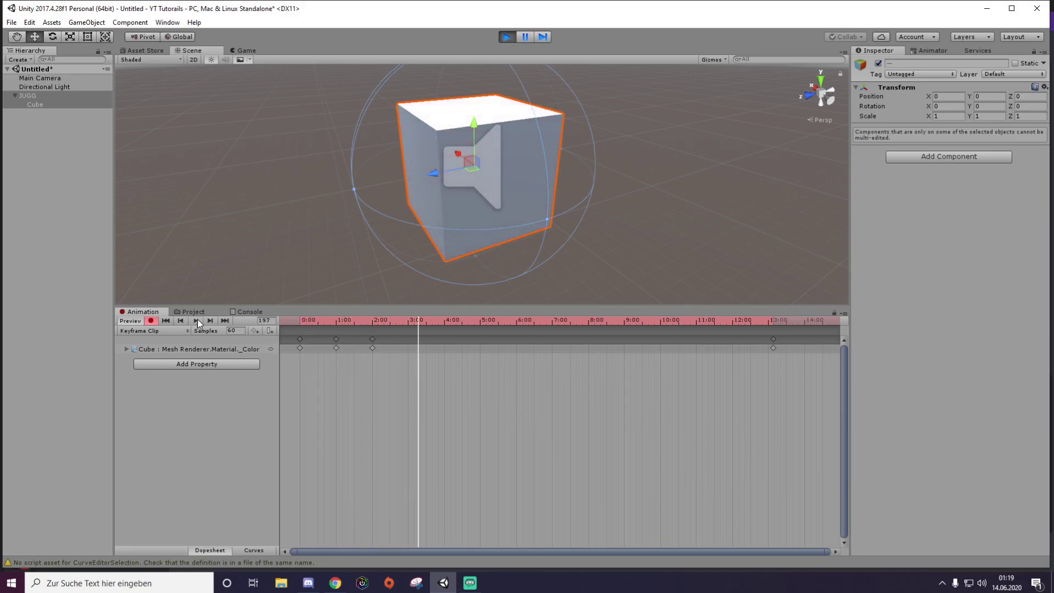
scroll(572, 375, up, 2)
scroll(563, 373, up, 2)
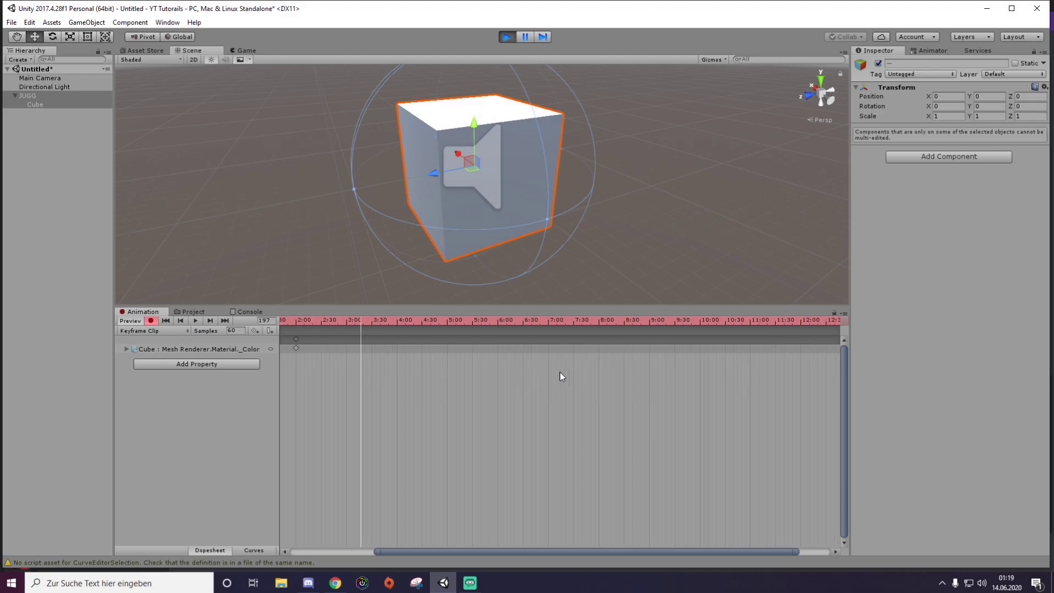
scroll(406, 368, left, 2)
scroll(449, 354, left, 2)
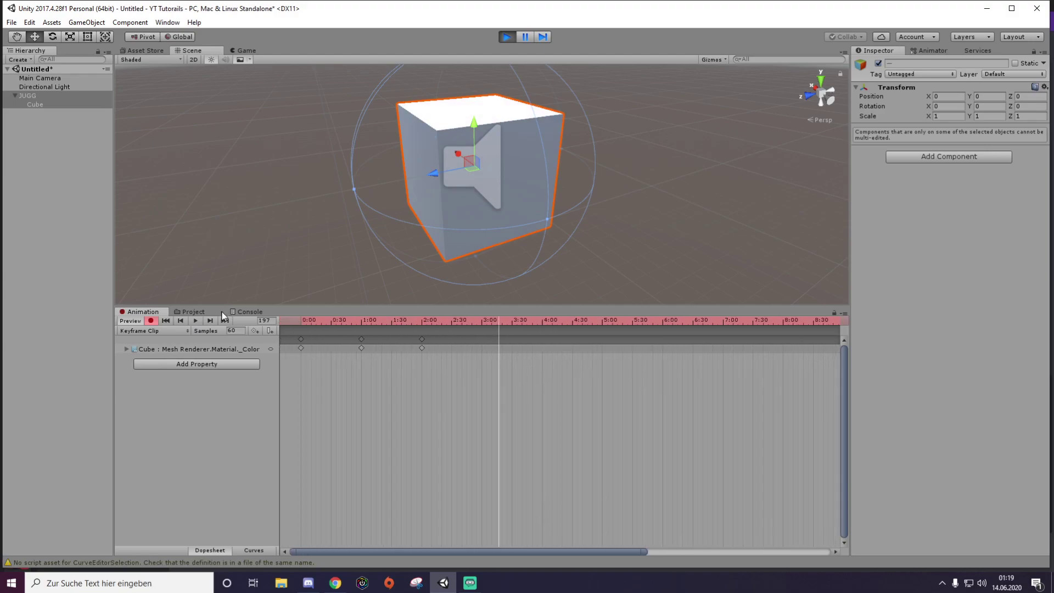
click(196, 323)
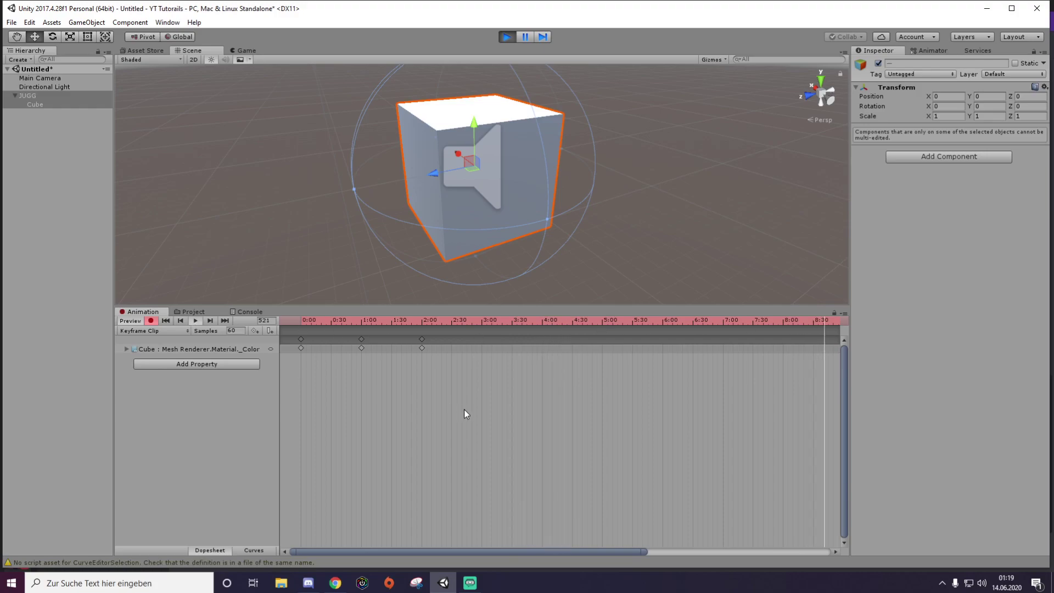
click(316, 321)
click(196, 321)
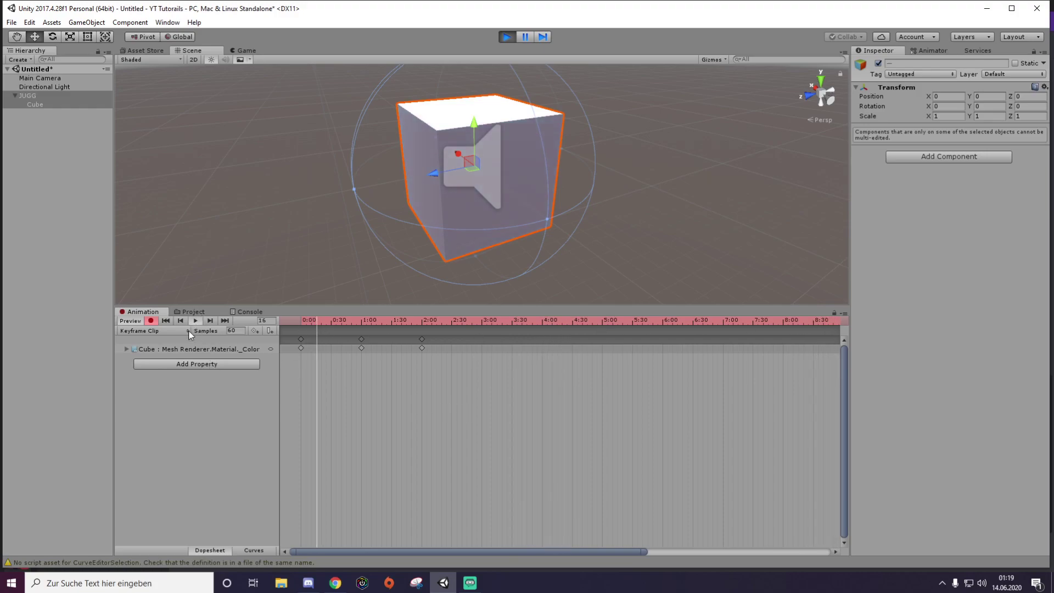
click(196, 322)
click(474, 322)
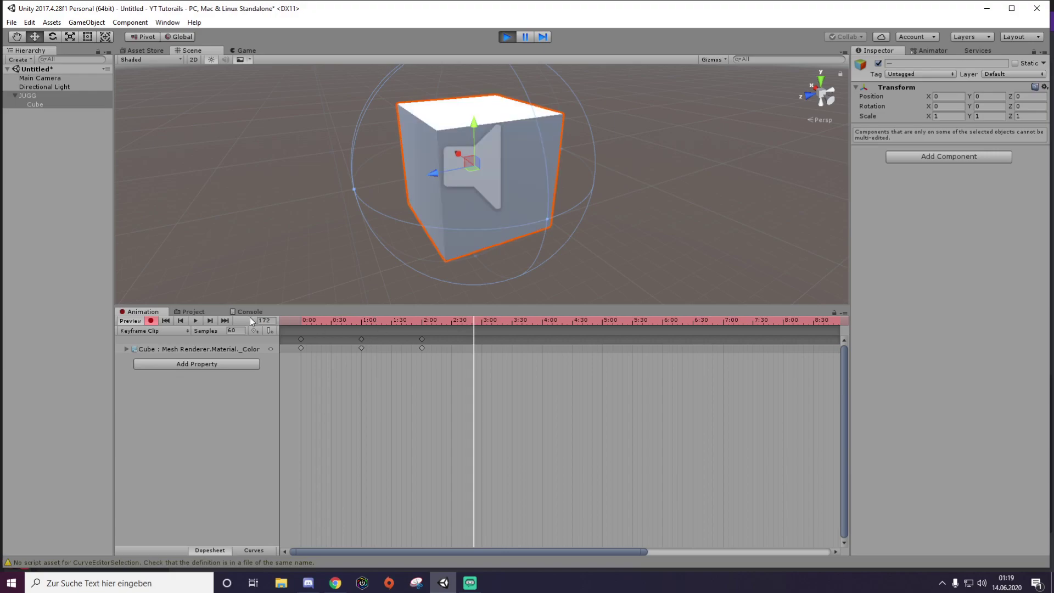
click(196, 321)
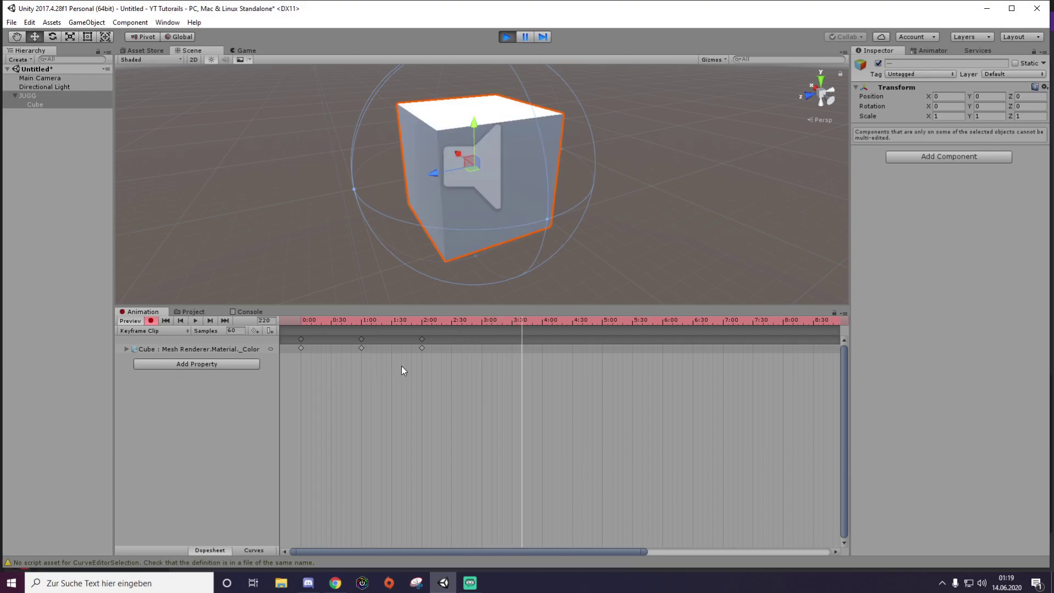
scroll(595, 390, up, 4)
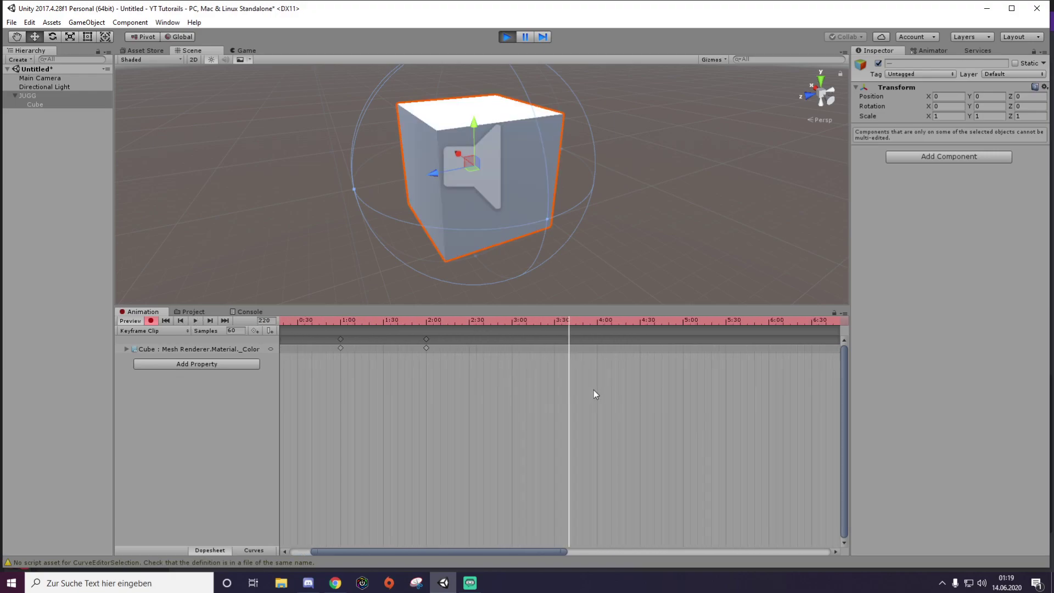
scroll(506, 363, up, 3)
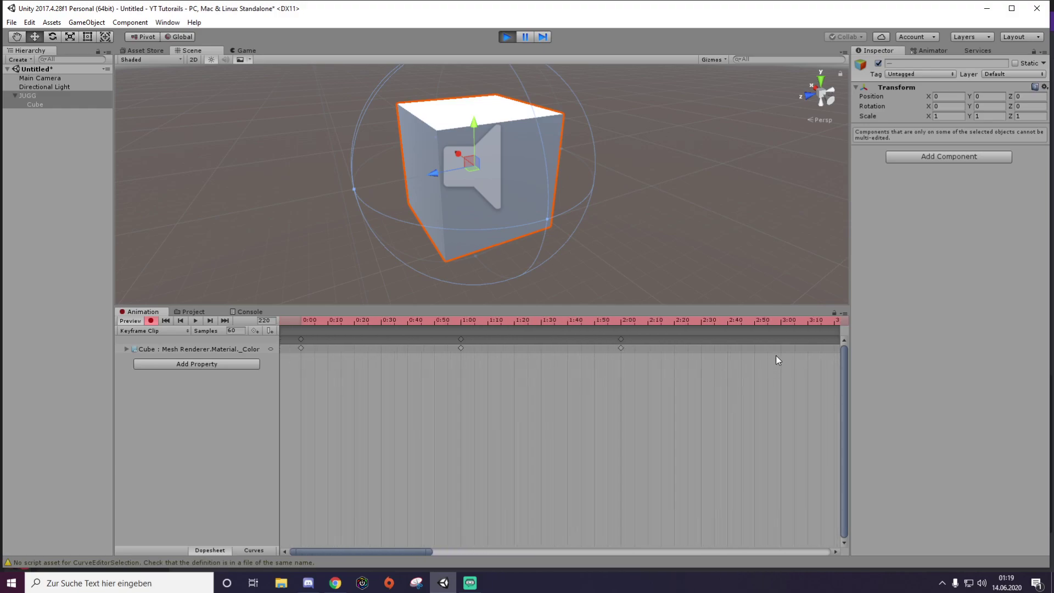
mouse_move(560, 323)
mouse_down()
mouse_move(432, 327)
mouse_move(565, 329)
mouse_up()
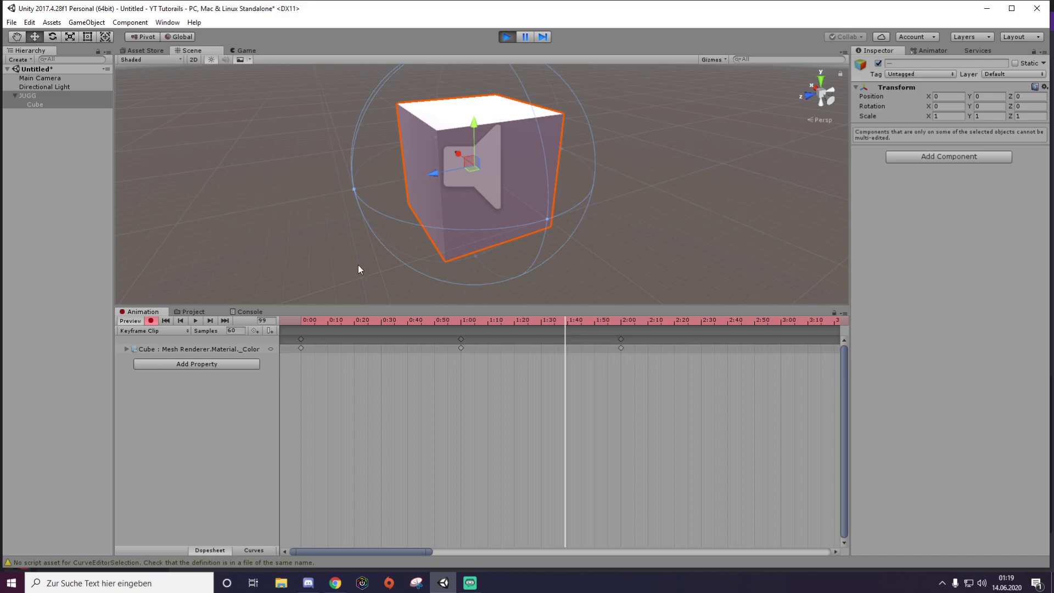
scroll(585, 400, down, 1)
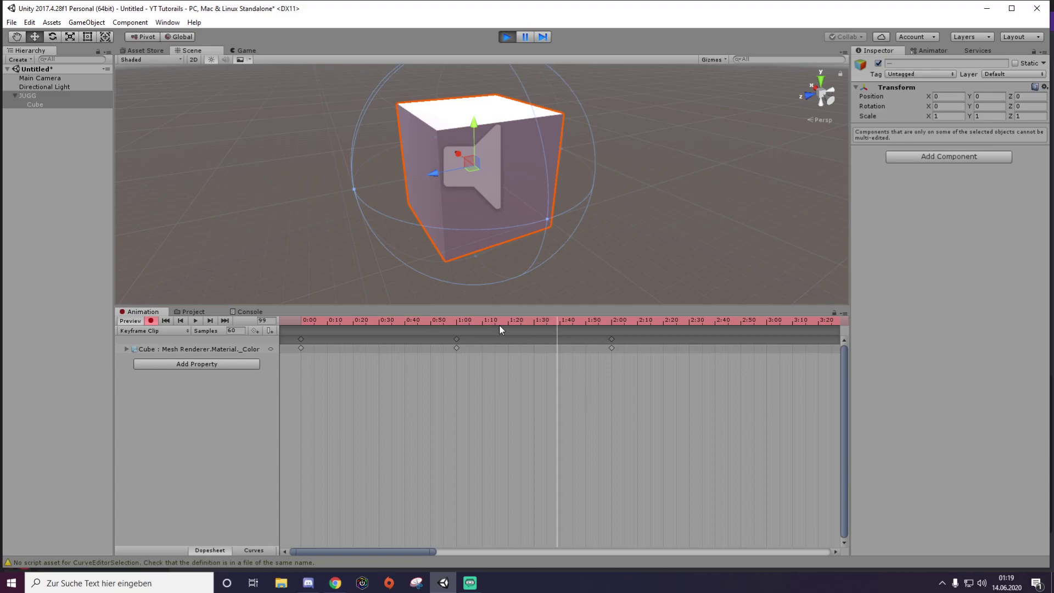
drag(501, 323, 301, 322)
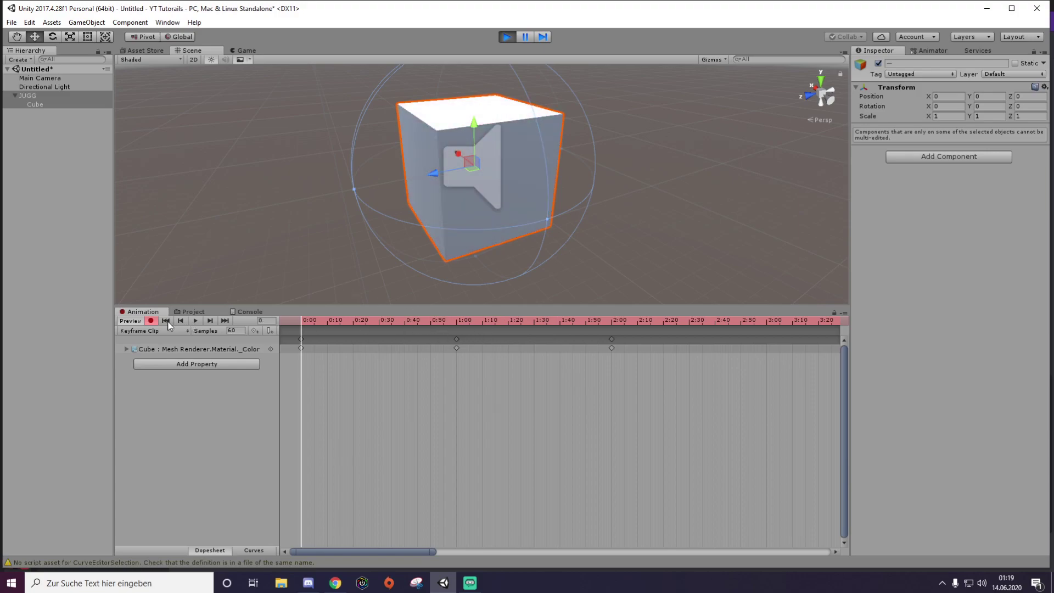
Delete the colour keyframes at 1:00 and 2:00, leaving only the 0:00 key.
click(456, 339)
key(Delete)
click(612, 339)
key(Delete)
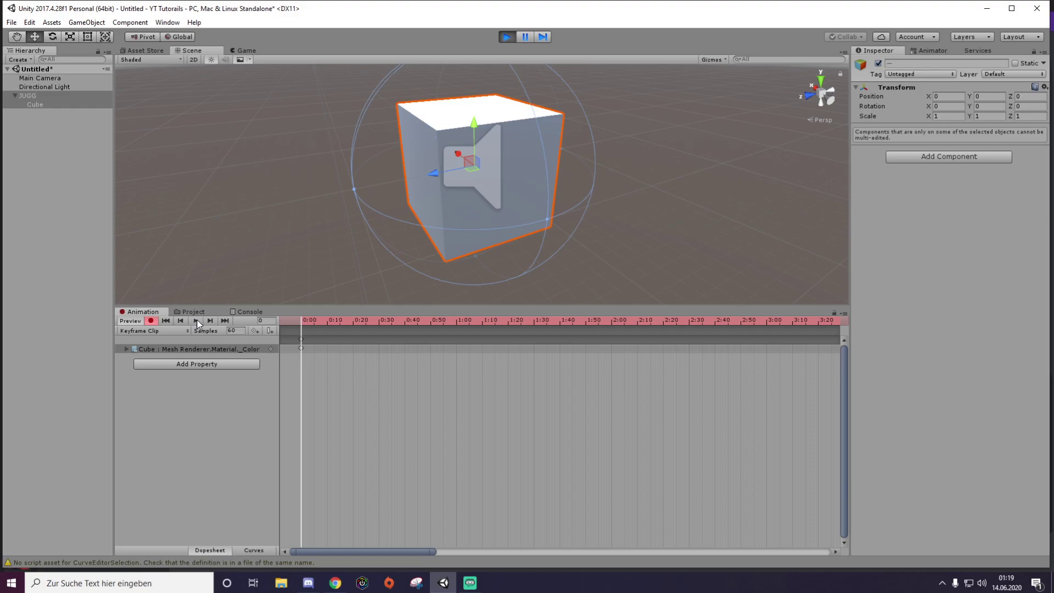
Preview the remaining animation, park the playhead near 1:00, and show the Material assets folder.
click(196, 322)
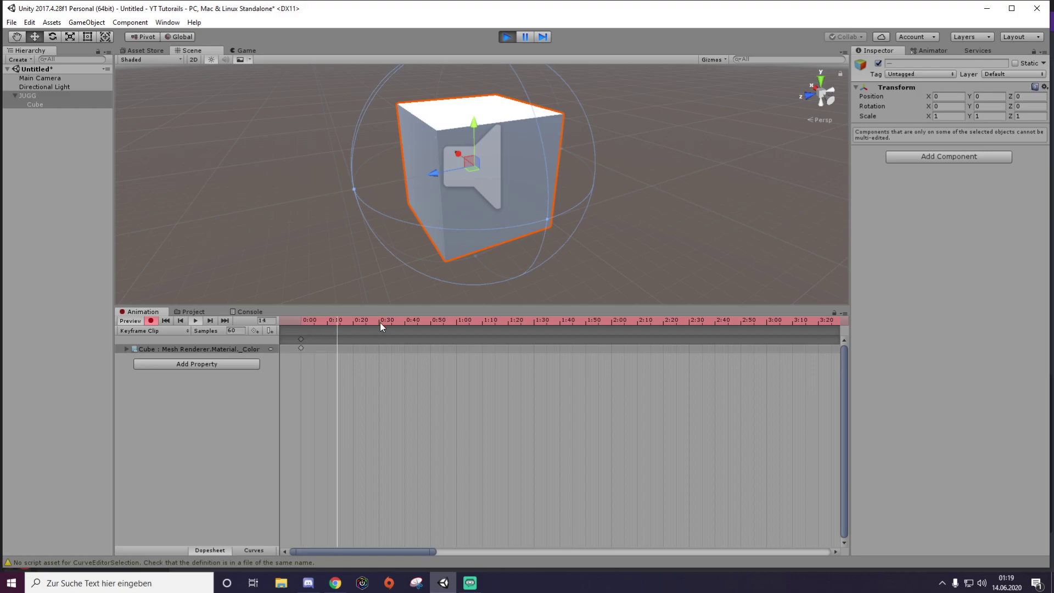
click(195, 321)
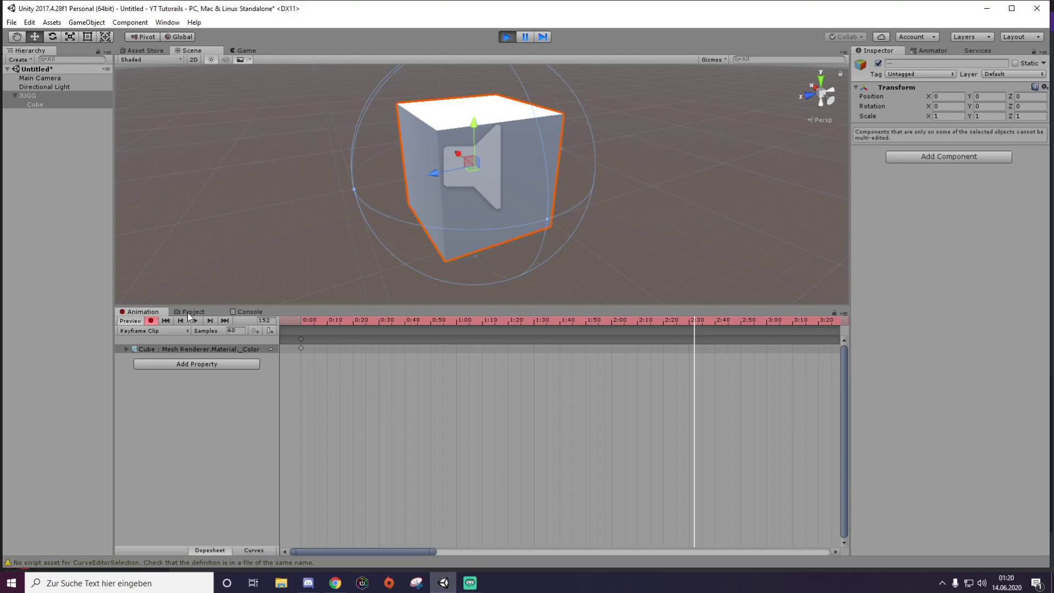
drag(540, 321, 364, 320)
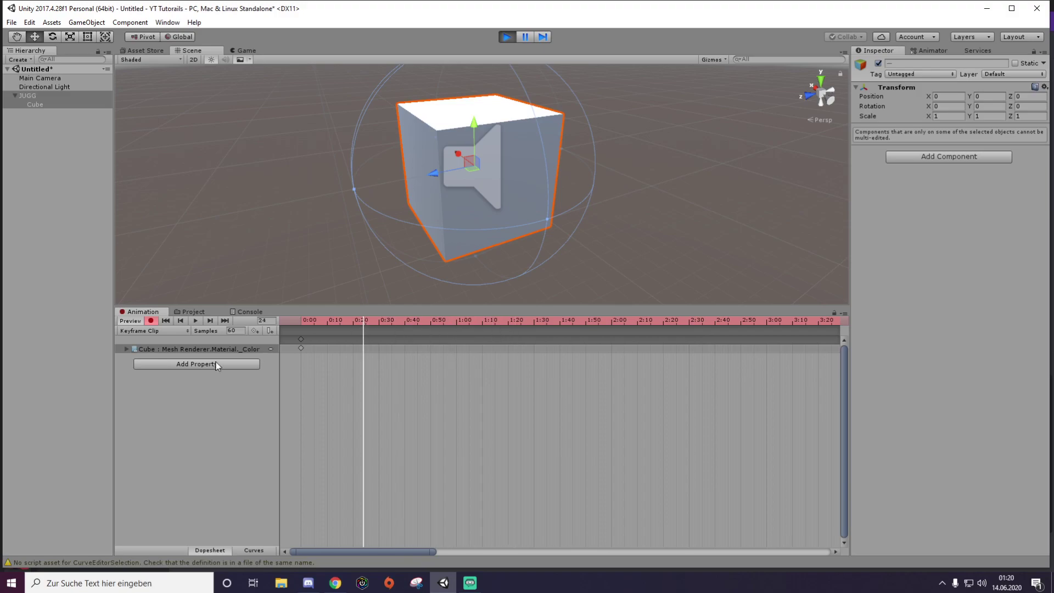
click(195, 321)
click(195, 322)
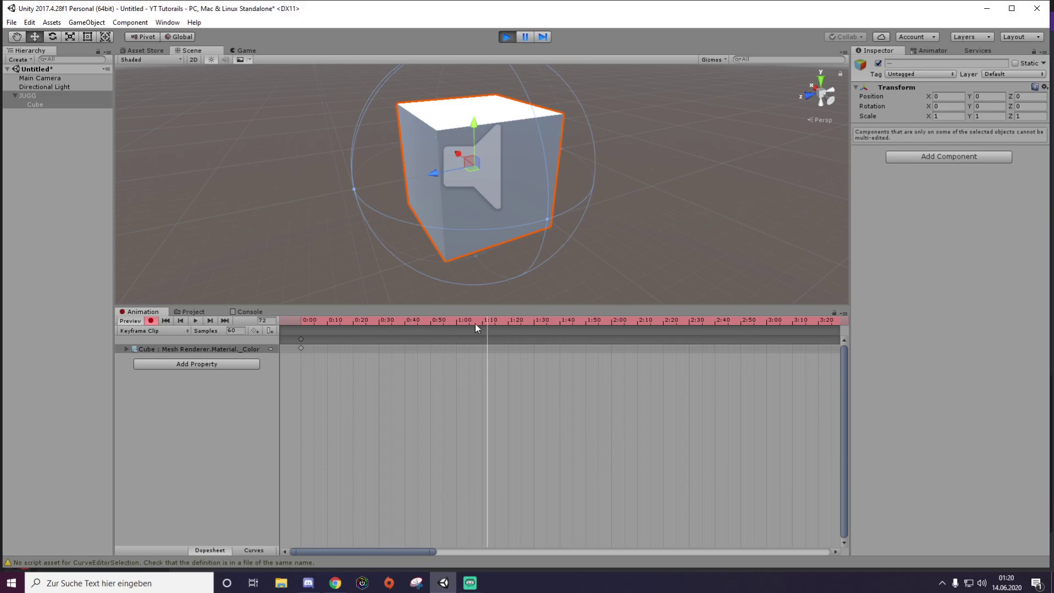
drag(486, 324, 457, 325)
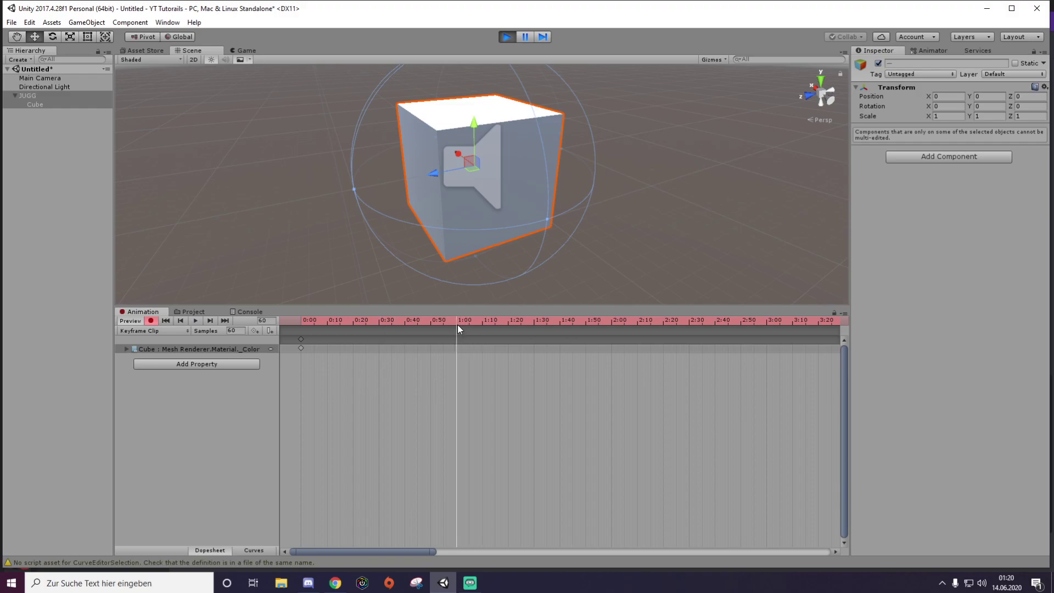
click(194, 311)
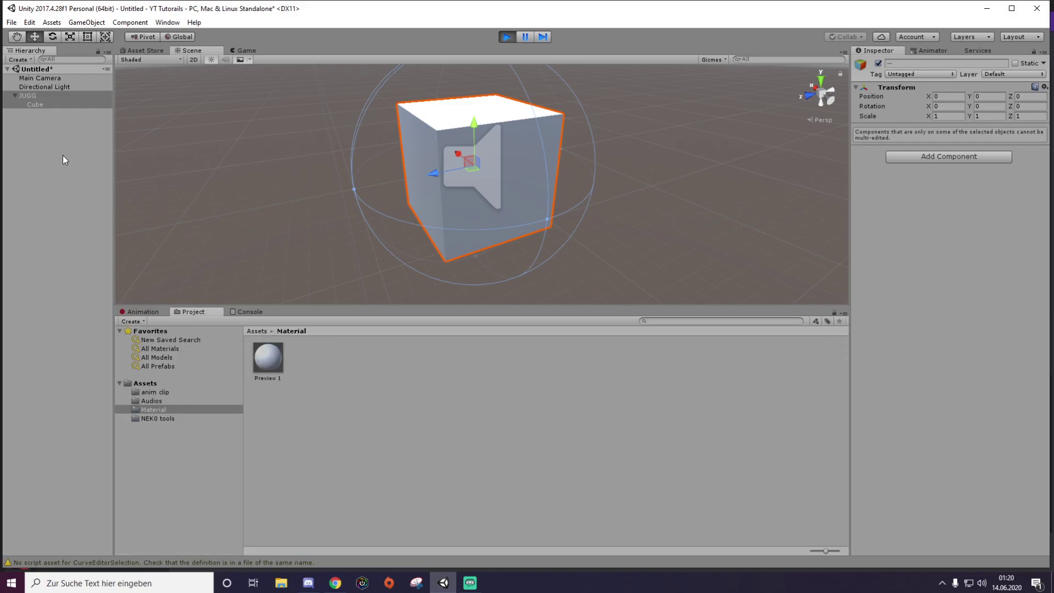
Select the Cube under JUGG and key its Albedo colour red at 1:00.
click(50, 104)
click(936, 212)
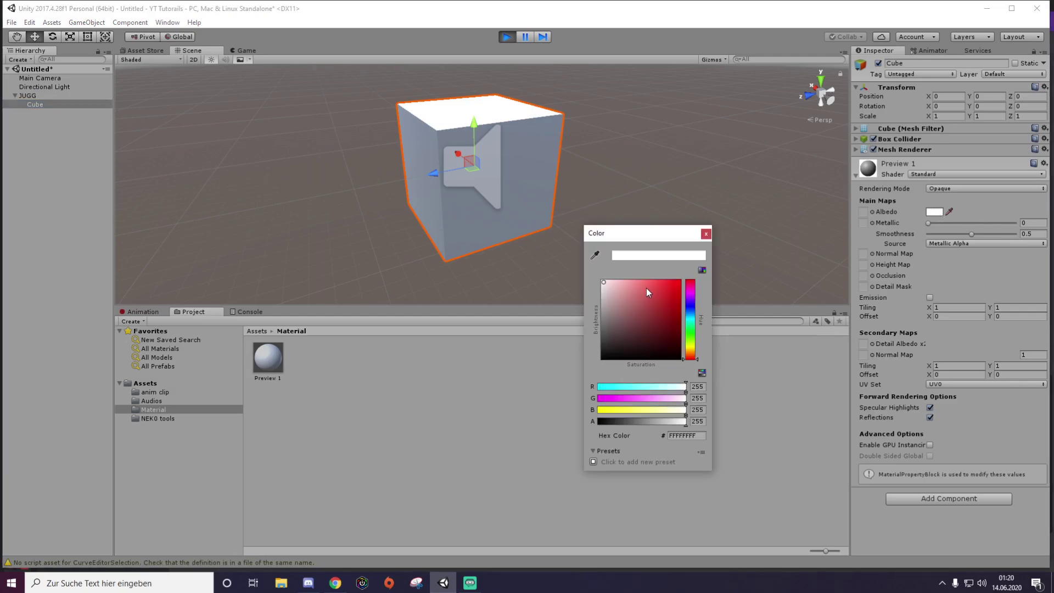
click(647, 287)
click(266, 335)
Back in the Animation timeline, scrub through and preview the white-to-red colour fade.
click(143, 311)
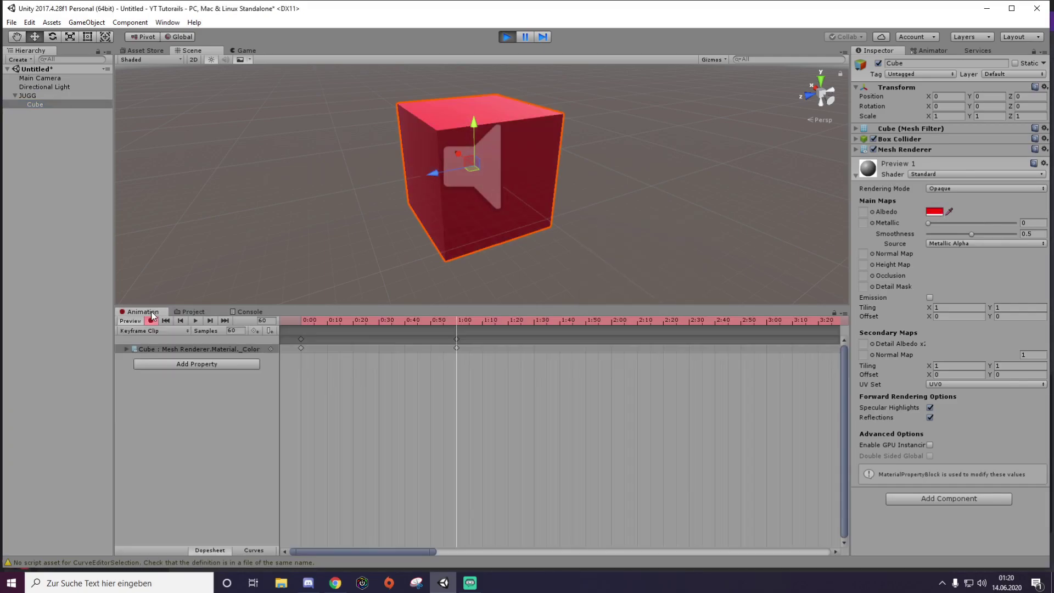
click(410, 320)
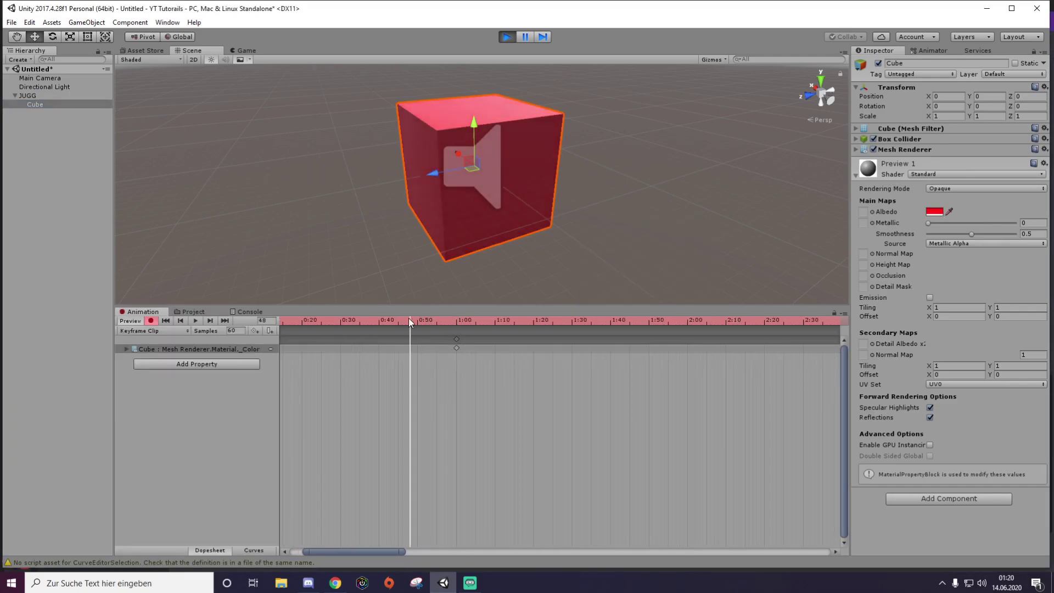
scroll(661, 381, down, 2)
click(383, 324)
drag(383, 328, 251, 322)
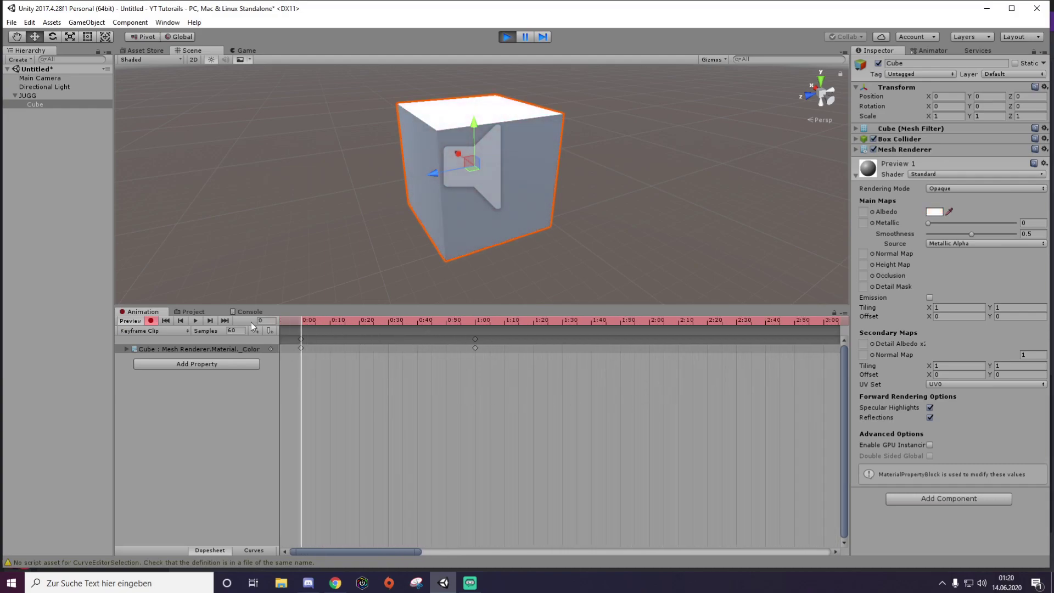
click(196, 321)
click(196, 322)
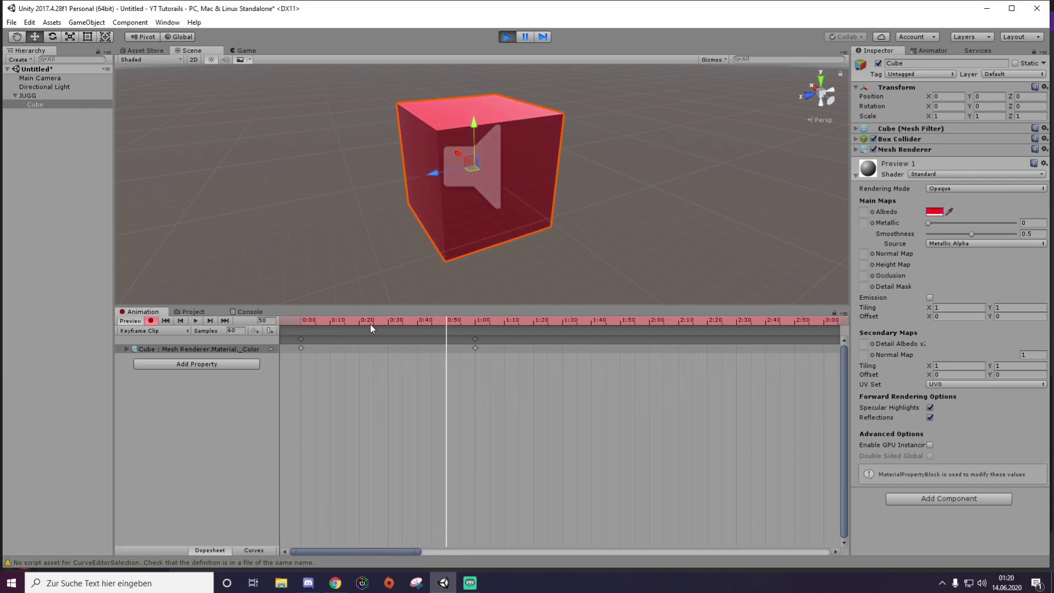
Set the Cube's Albedo colour back to white at frame 59.
drag(467, 319, 473, 319)
scroll(472, 360, up, 2)
scroll(472, 360, up, 1)
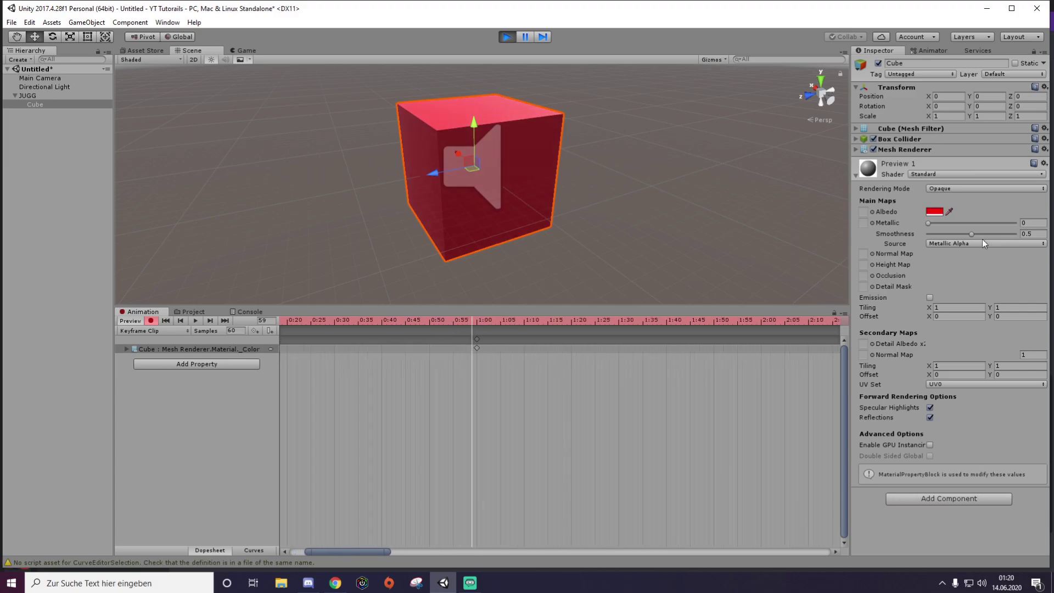
click(935, 212)
drag(675, 299, 546, 269)
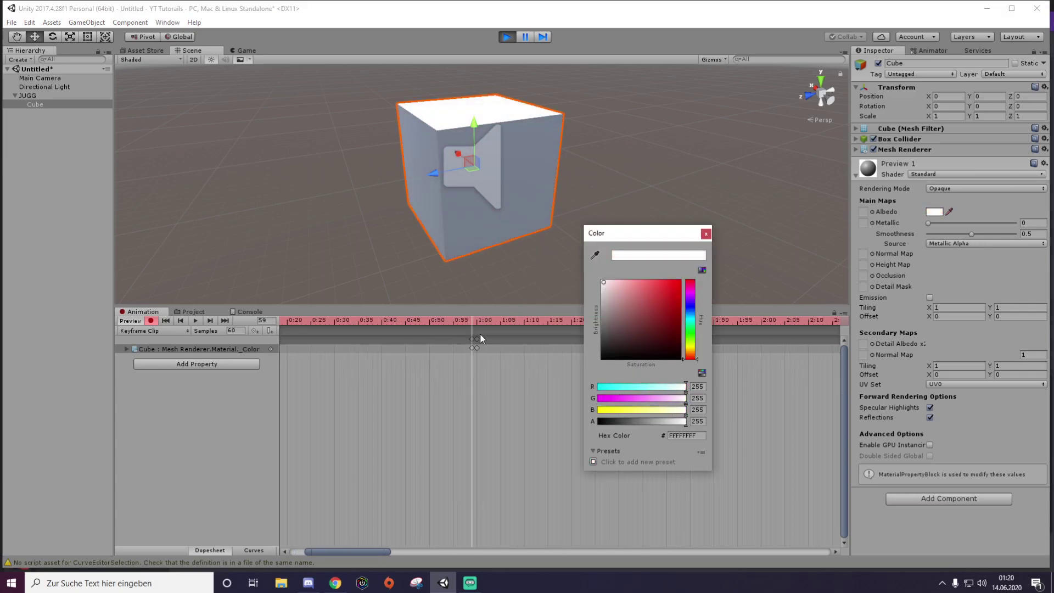